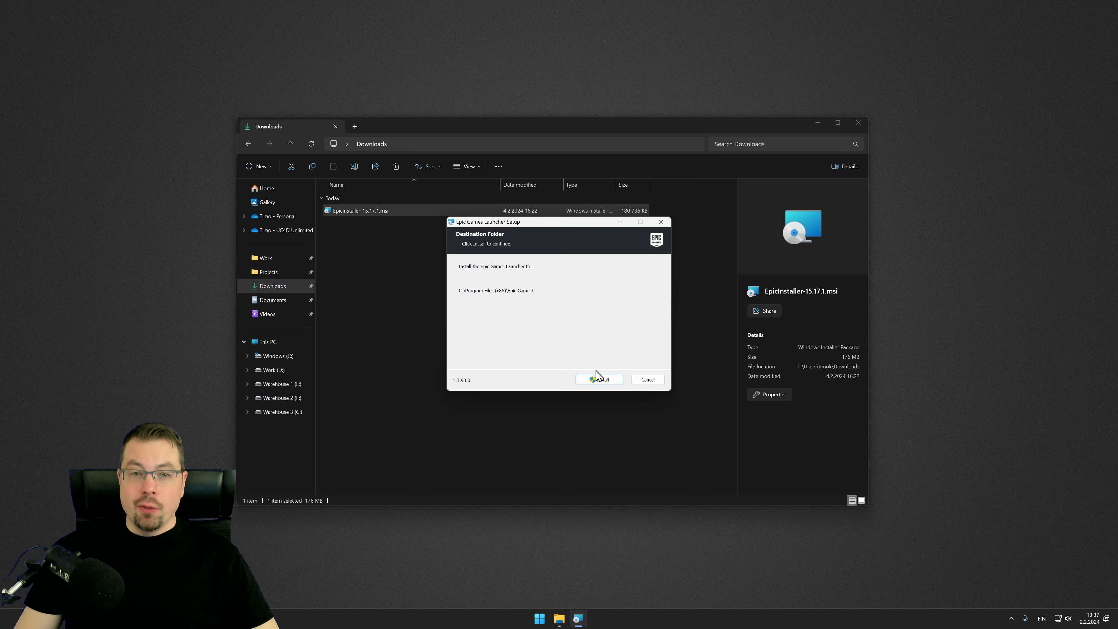
Step: Install the Epic Games Launcher to the default folder and open its Unreal Engine section
click(605, 382)
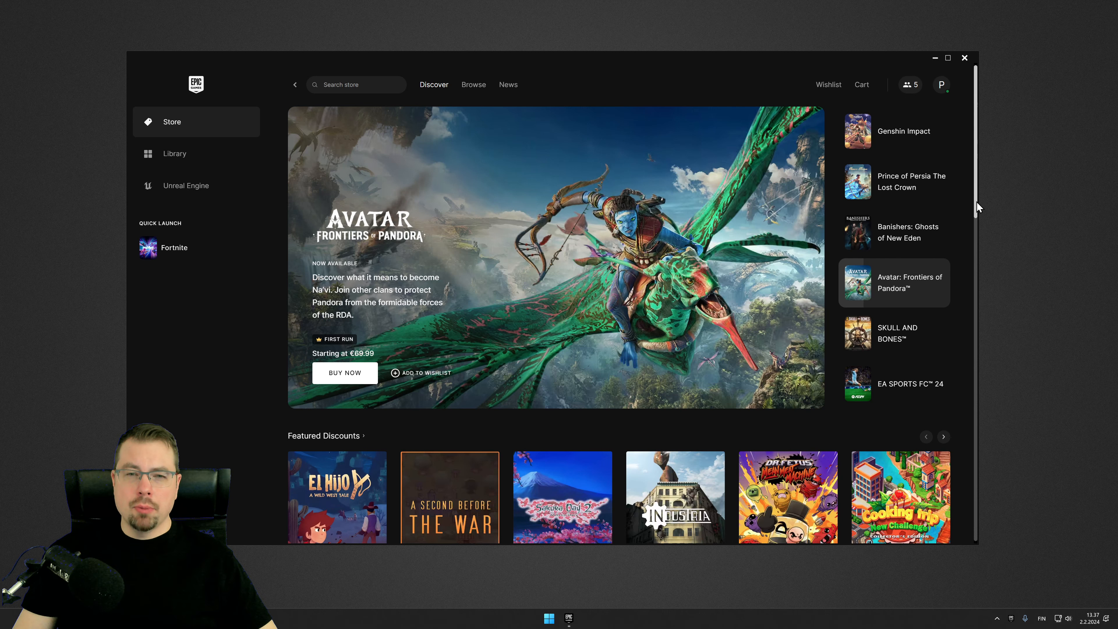
drag(976, 201, 996, 410)
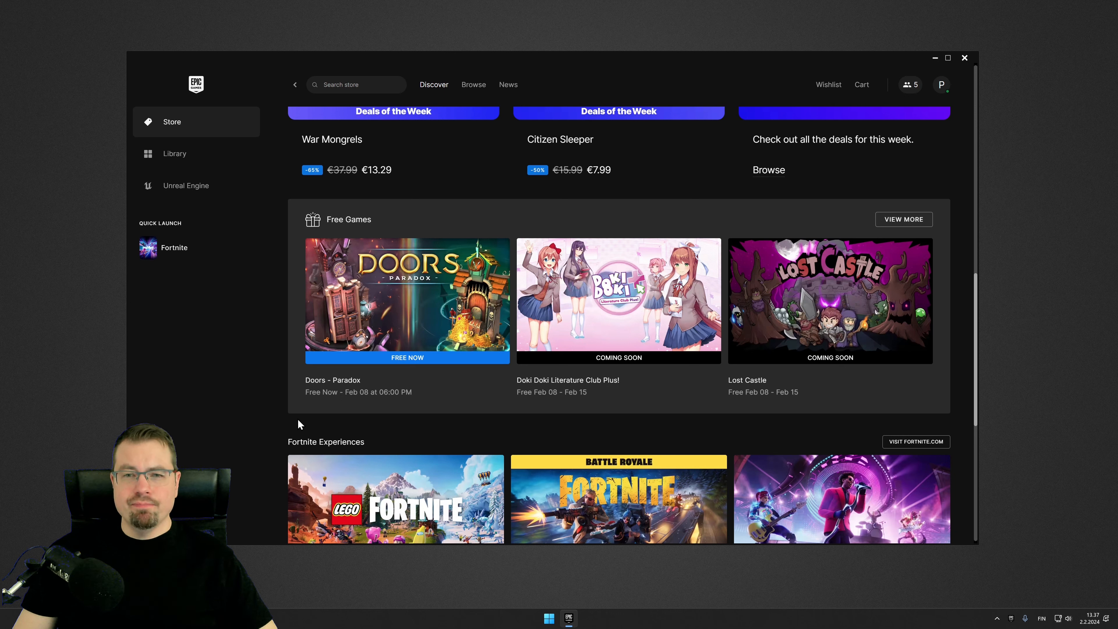
click(200, 189)
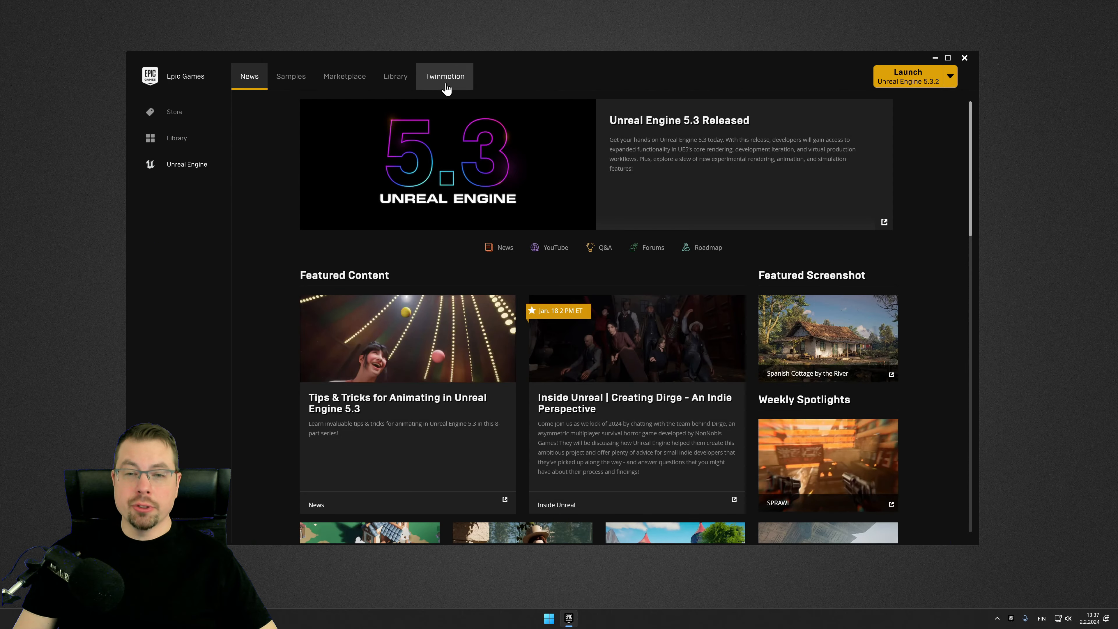
Step: Browse the Samples, Marketplace and Library pages of the Unreal Engine section
click(285, 87)
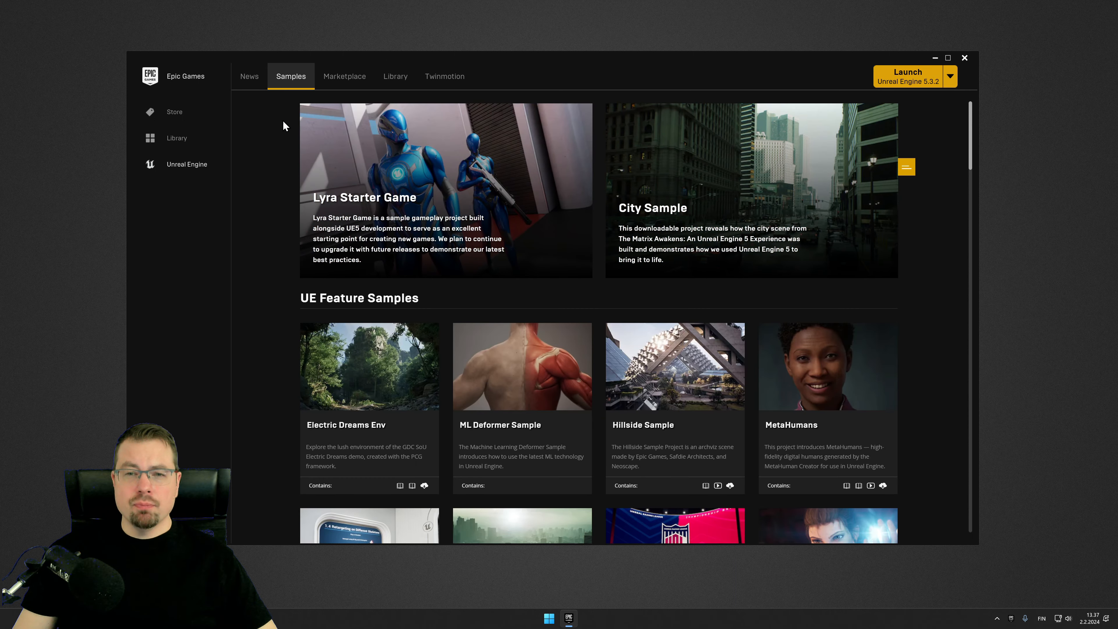
click(347, 81)
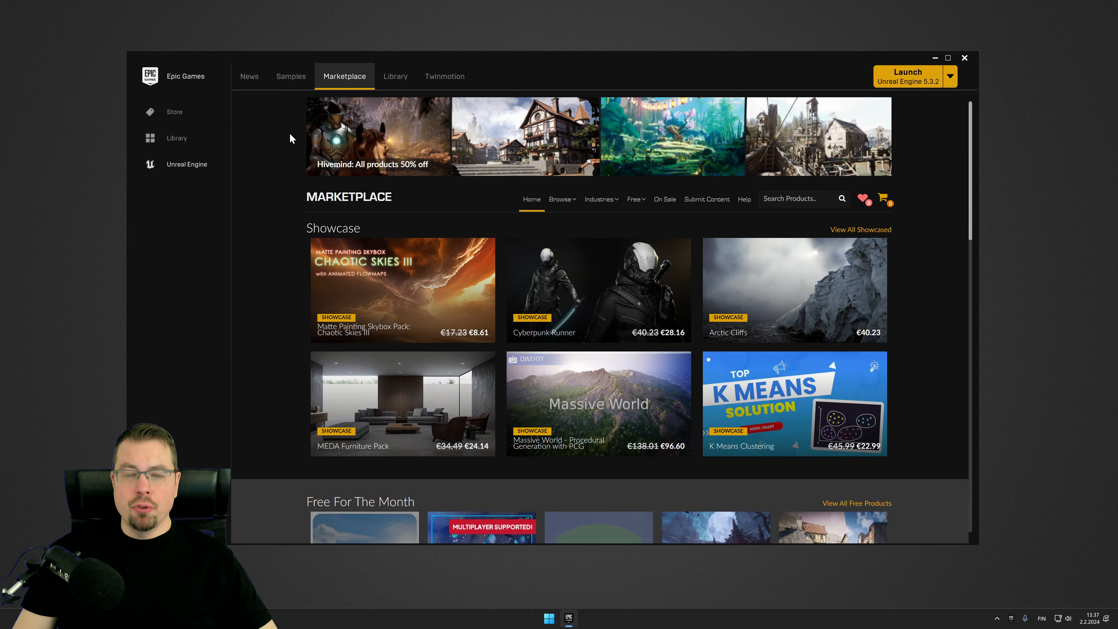
scroll(289, 134, down, 6)
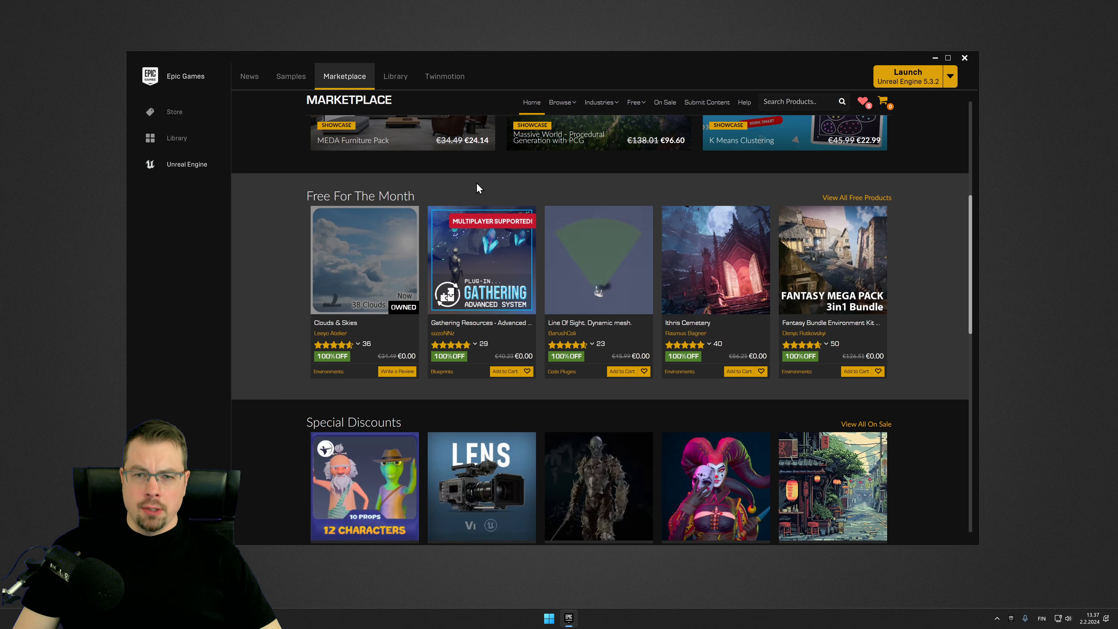
click(395, 76)
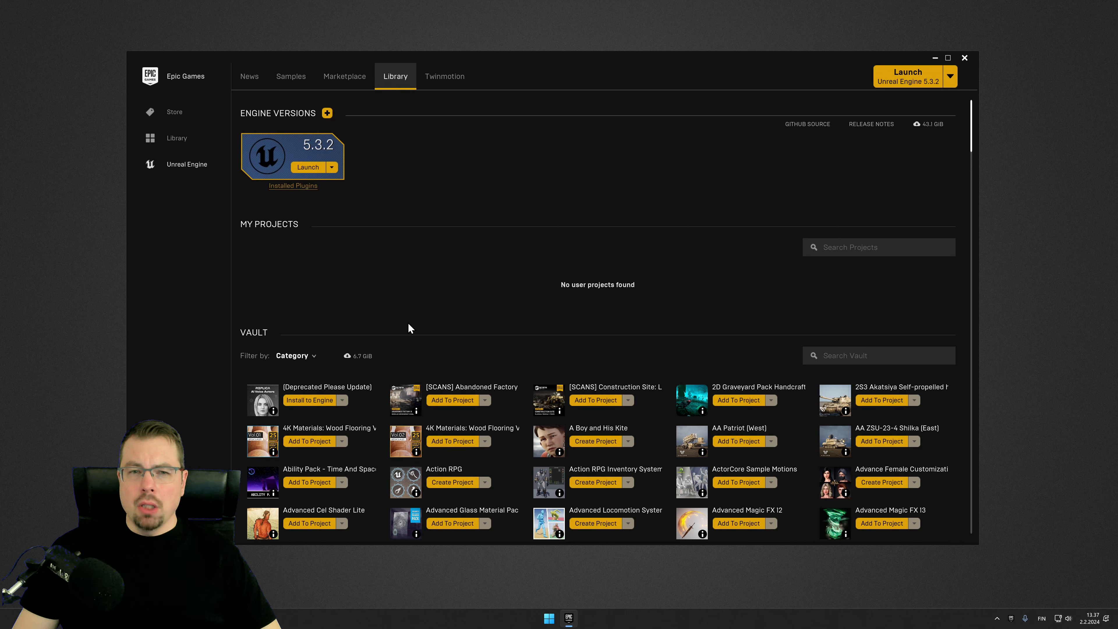
Step: Add Unreal Engine 5.2.1 as an additional engine version and start its installation
click(327, 113)
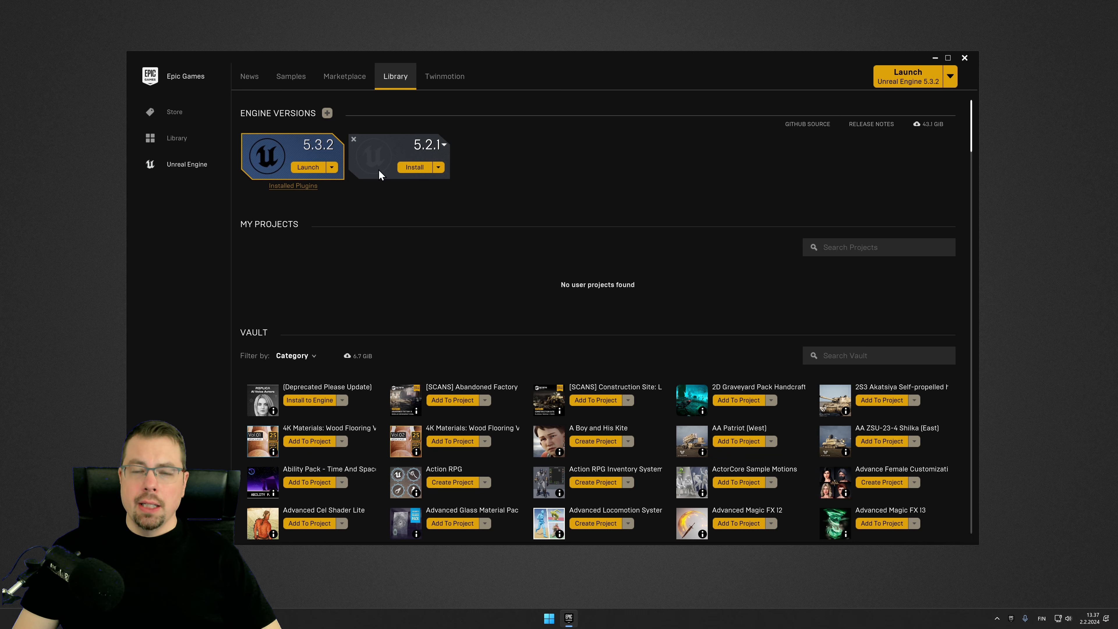
click(419, 171)
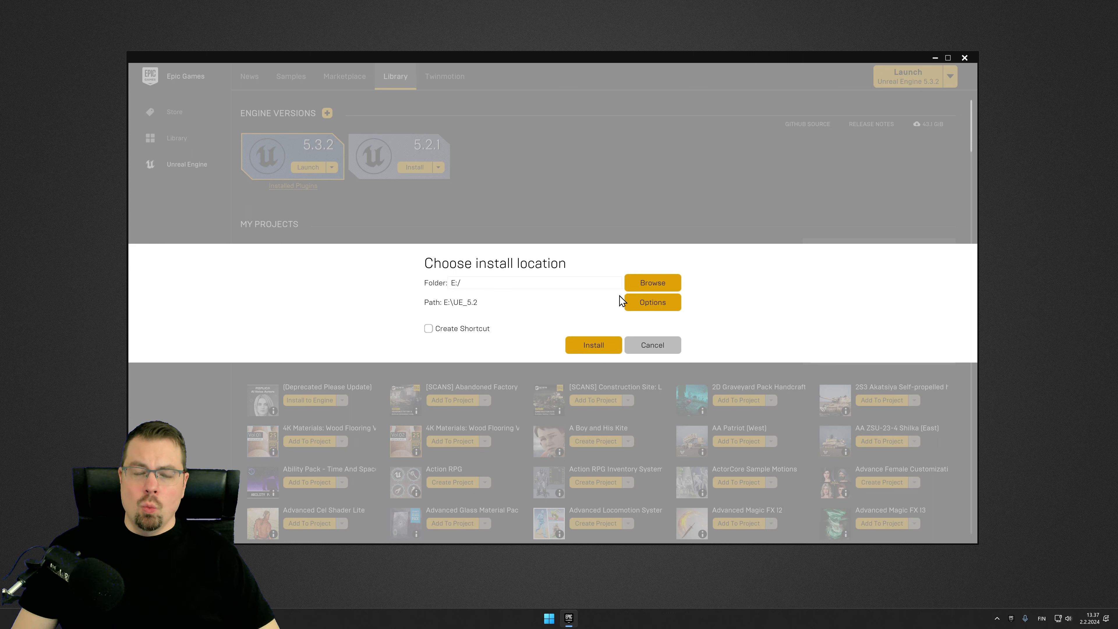
Step: Exclude the iOS and Linux target platforms in the installation options, then install engine 5.2.1 to E:/UE_5.2
click(660, 303)
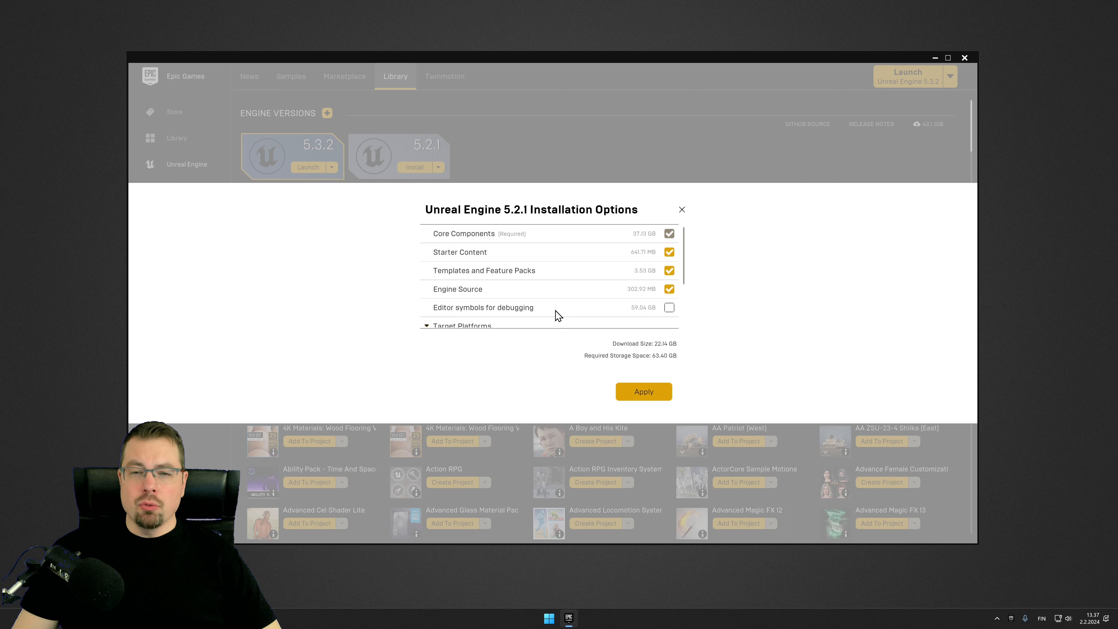
scroll(567, 314, down, 3)
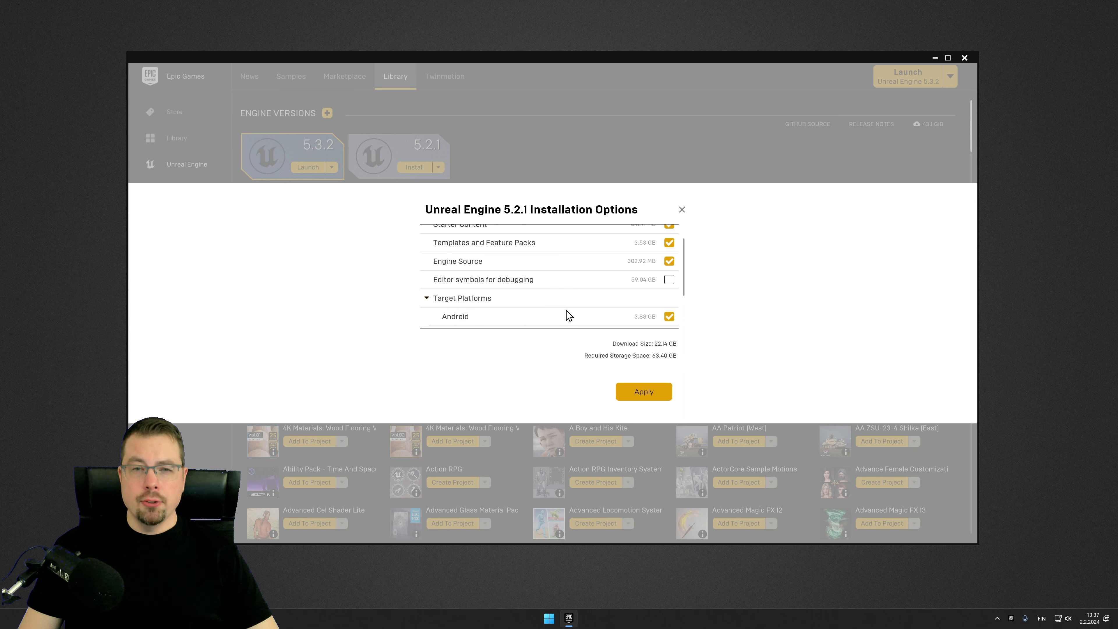
scroll(566, 314, down, 2)
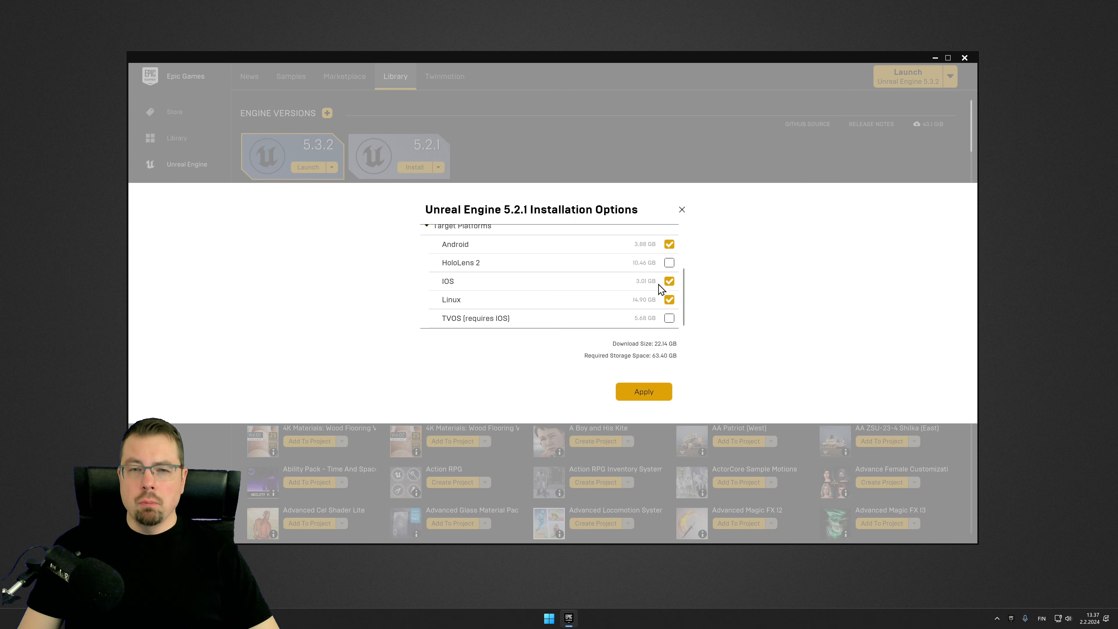
click(669, 281)
click(669, 301)
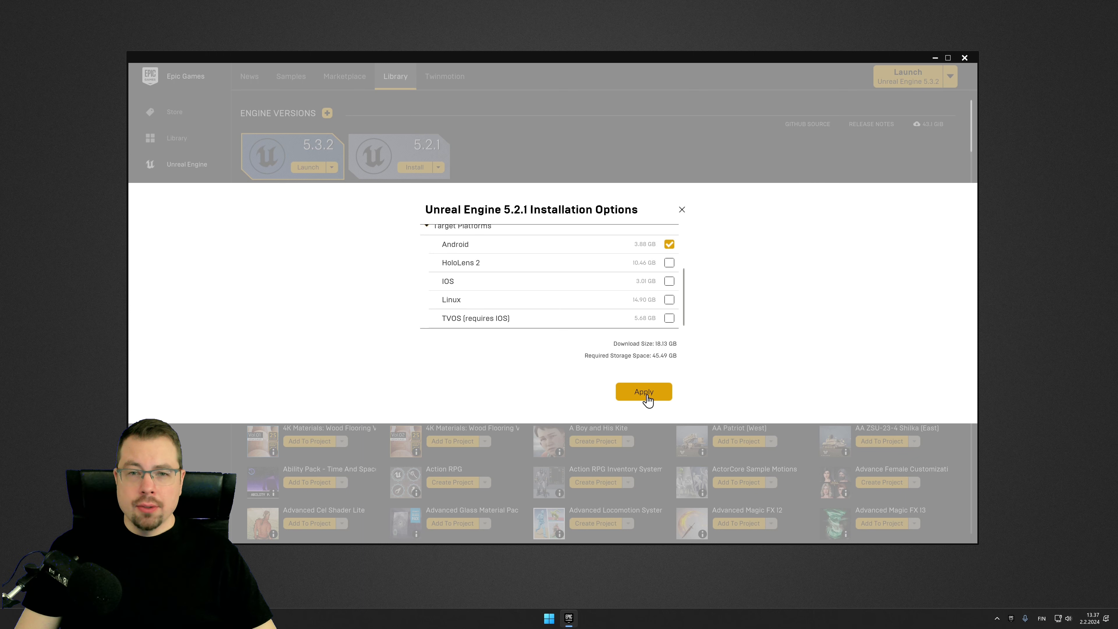
click(646, 394)
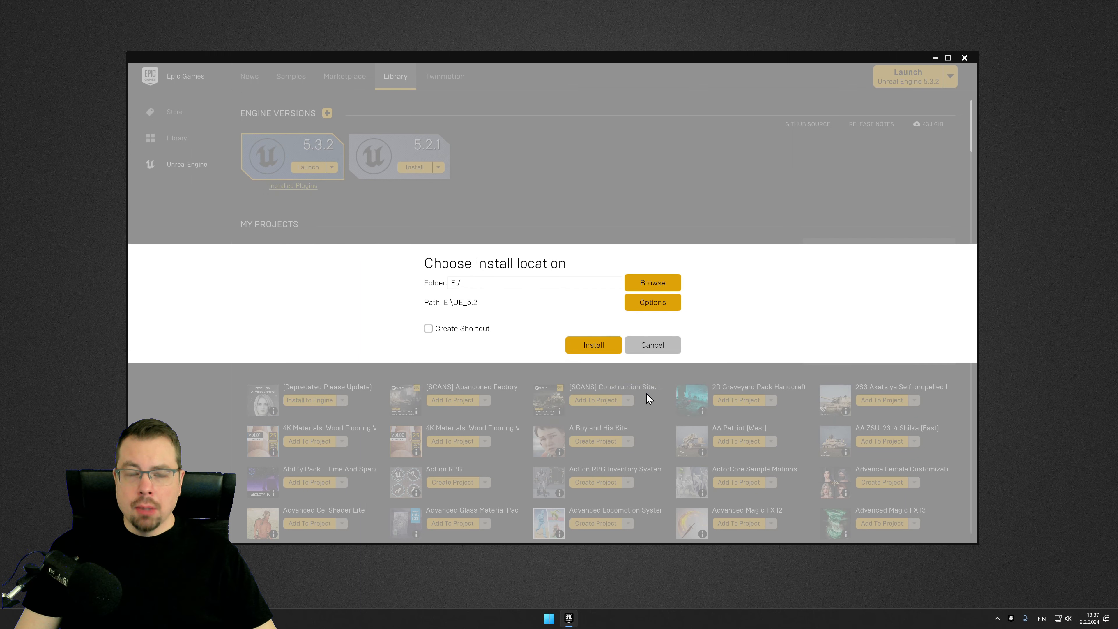
click(589, 346)
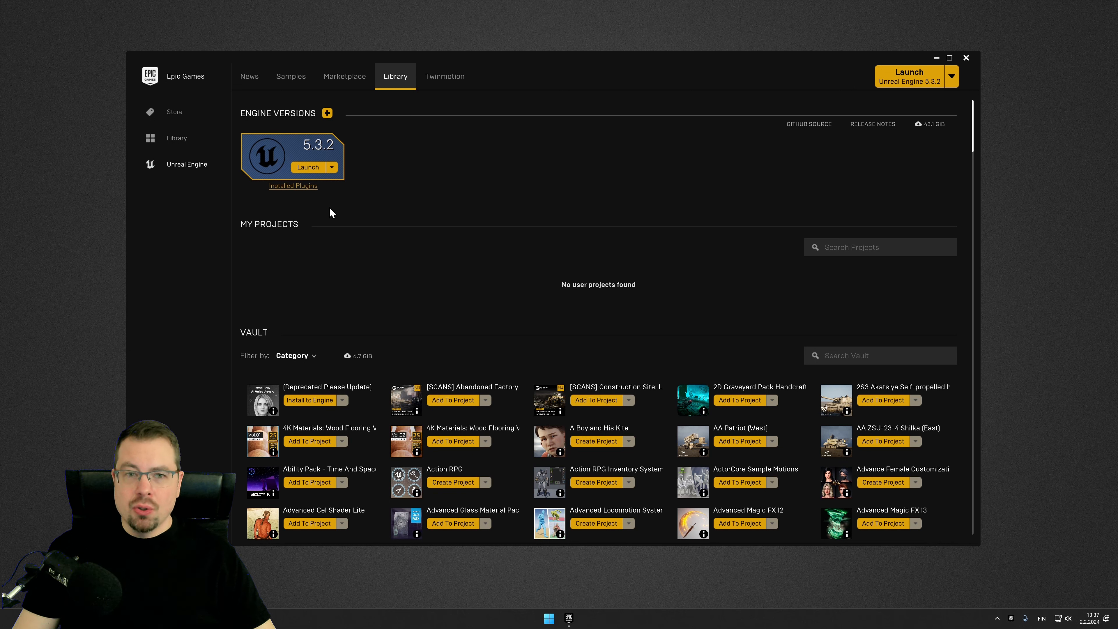
Step: Launch Unreal Engine 5.3.2 and review the project template categories in the project browser
click(307, 168)
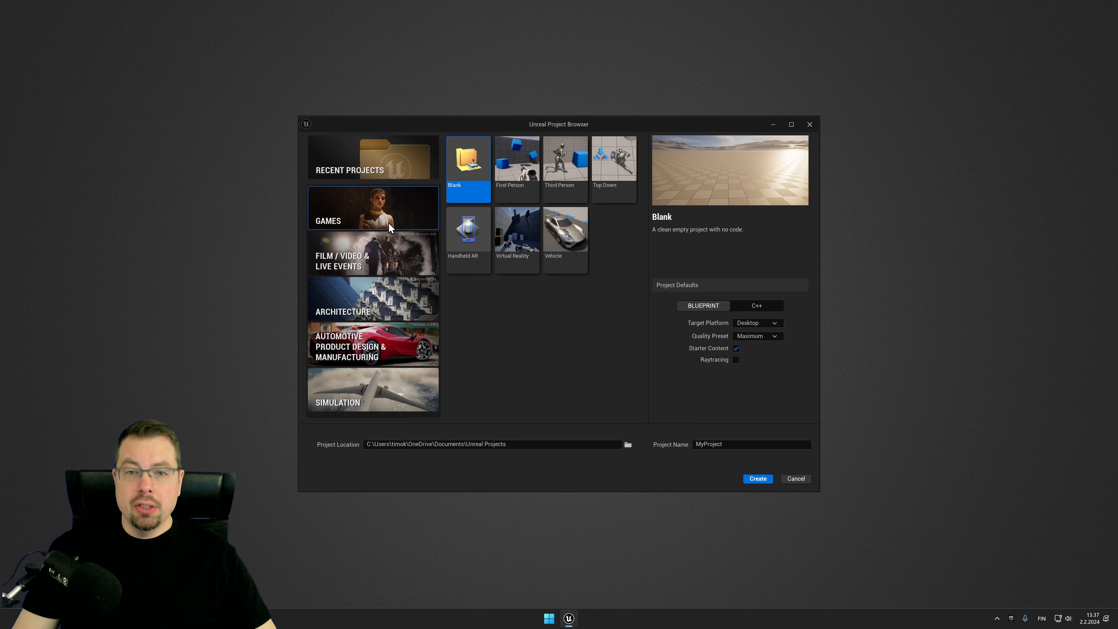
click(395, 268)
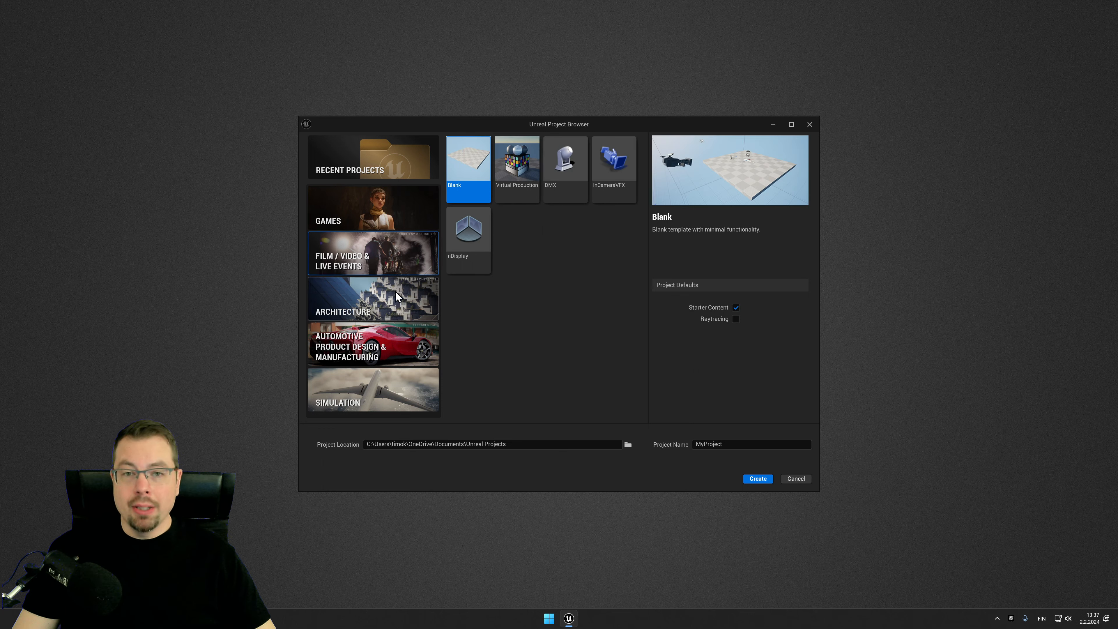
click(395, 314)
click(394, 340)
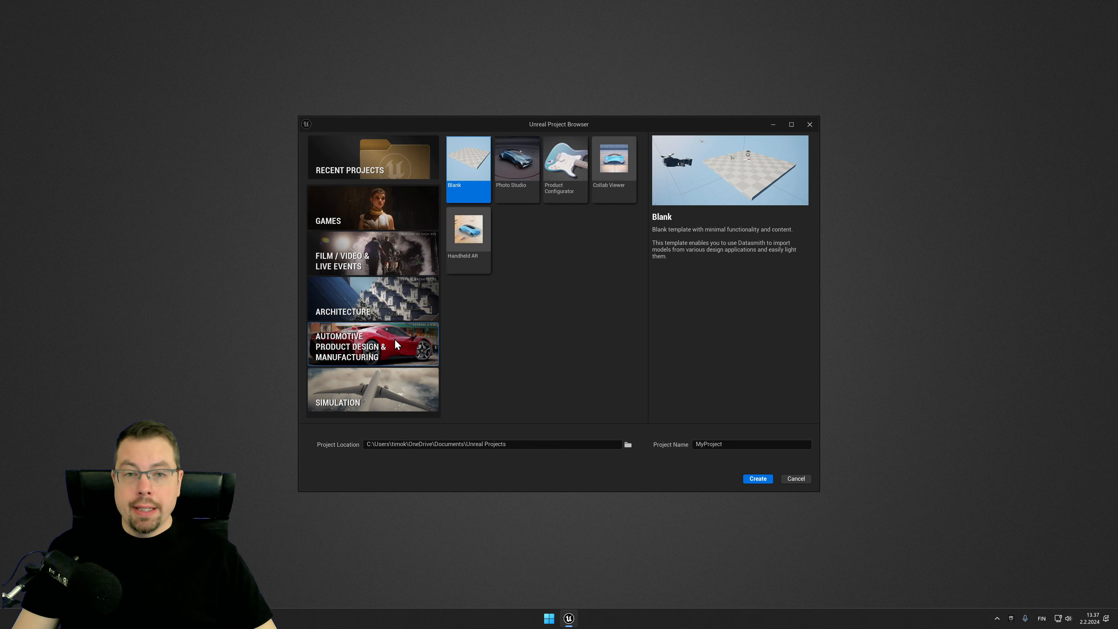
click(392, 390)
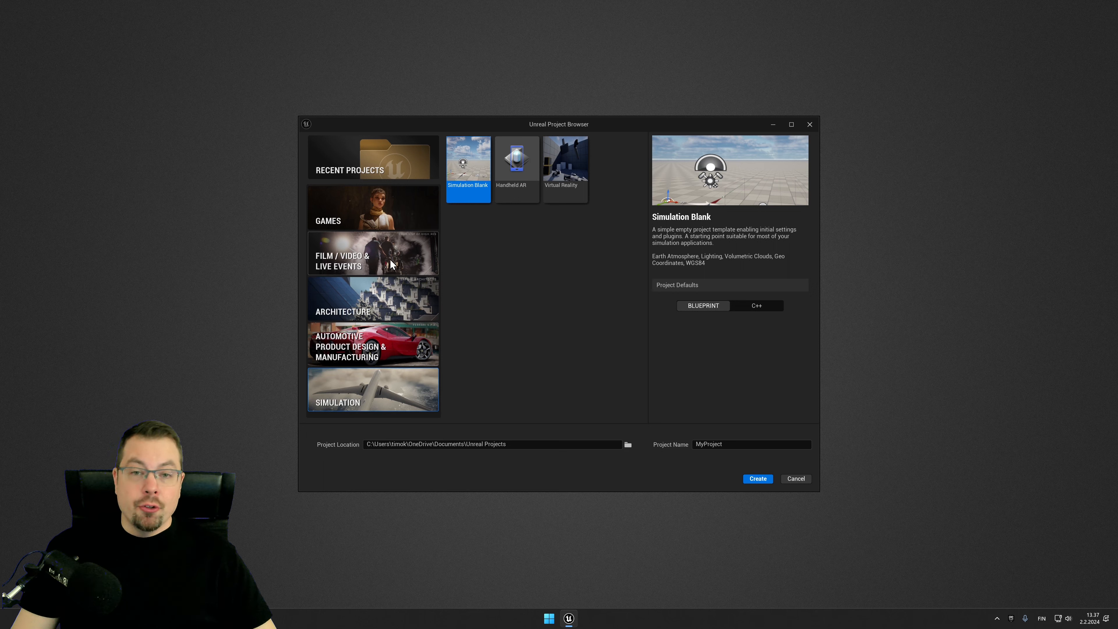
click(389, 205)
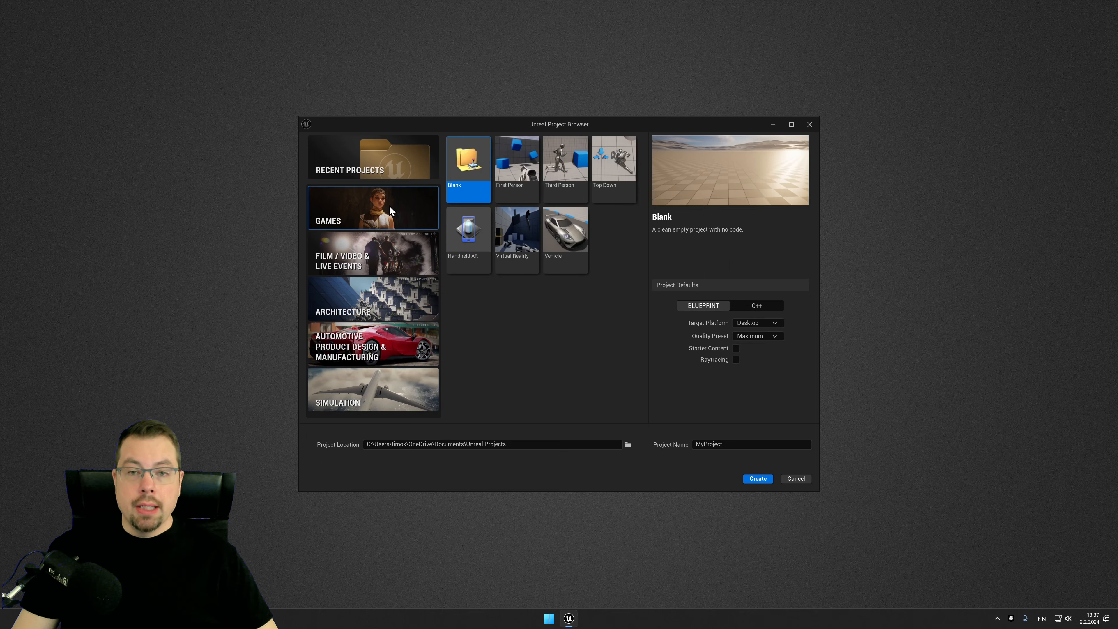
Step: Choose the Games Third Person template with Desktop target platform, Maximum quality preset and Starter Content enabled
click(581, 187)
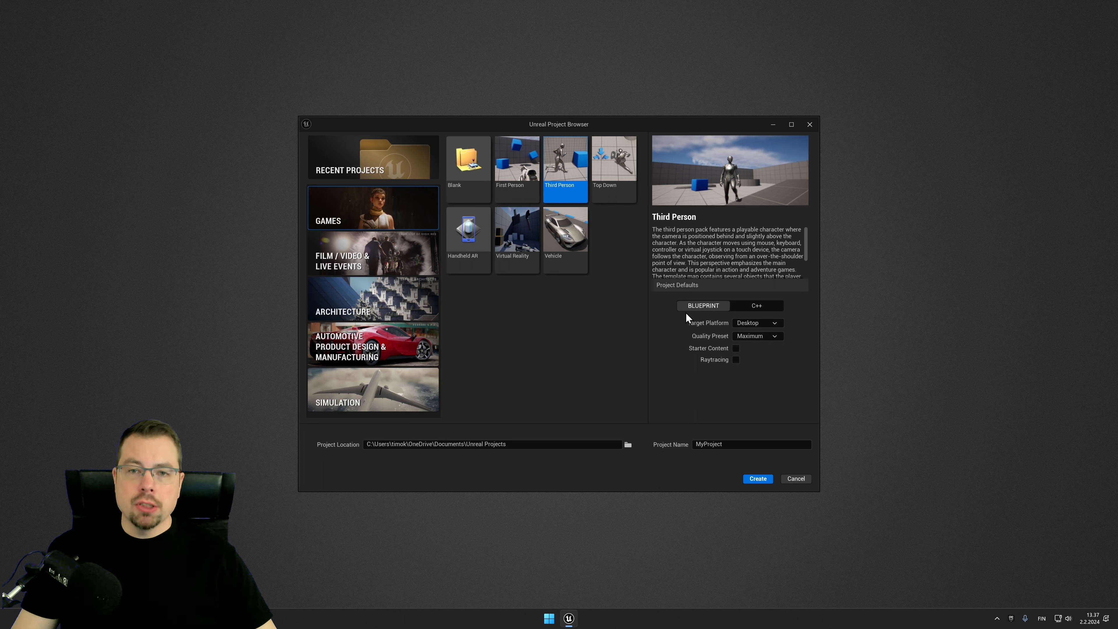
click(762, 326)
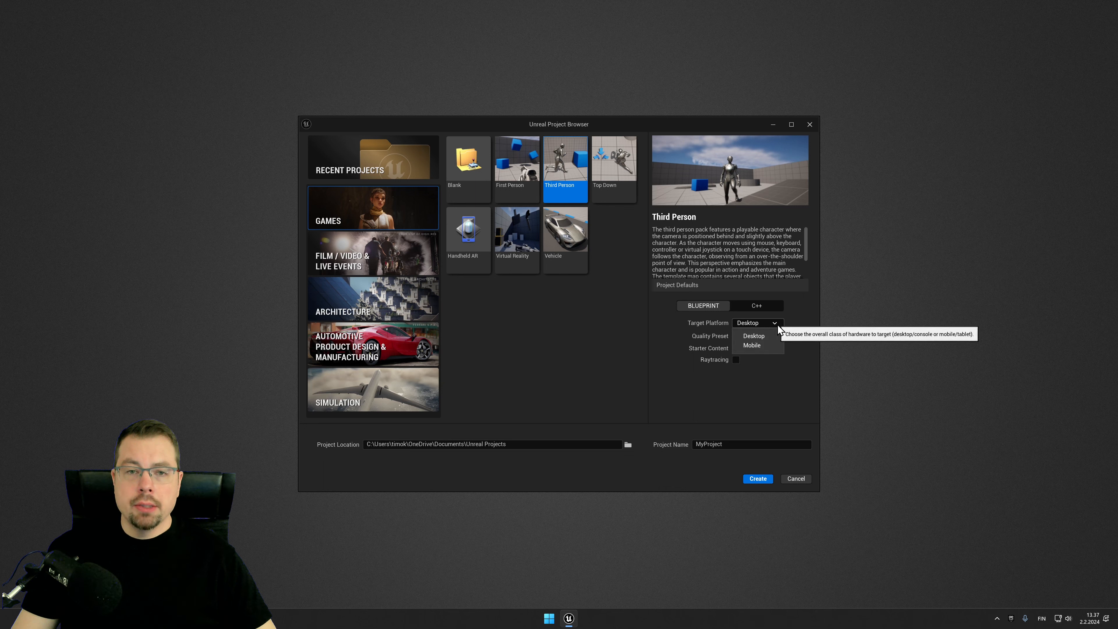
click(764, 337)
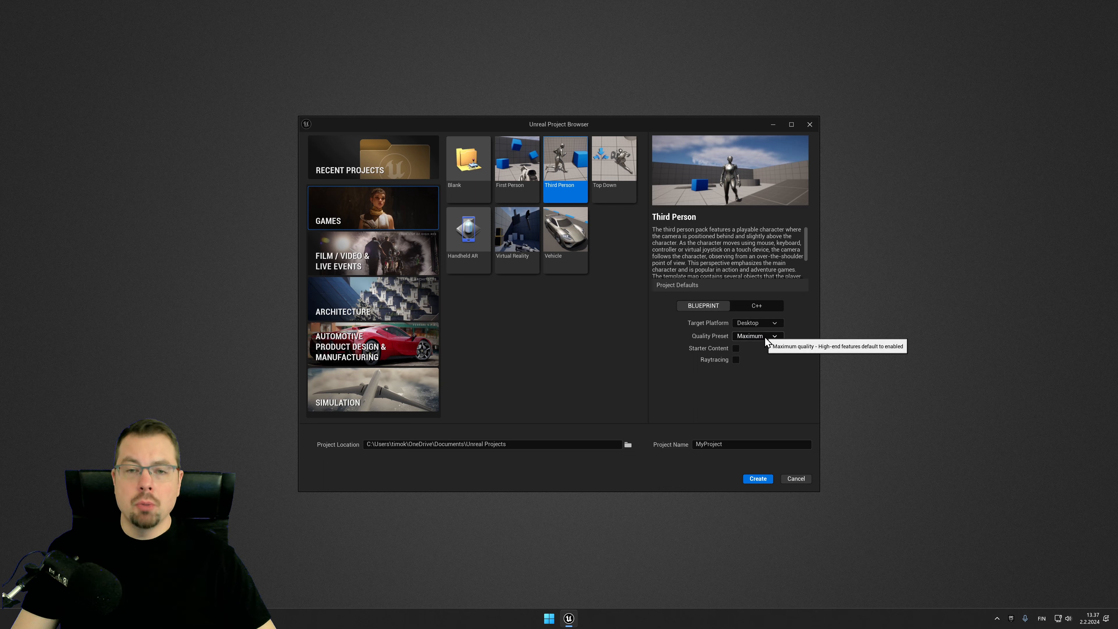
click(776, 335)
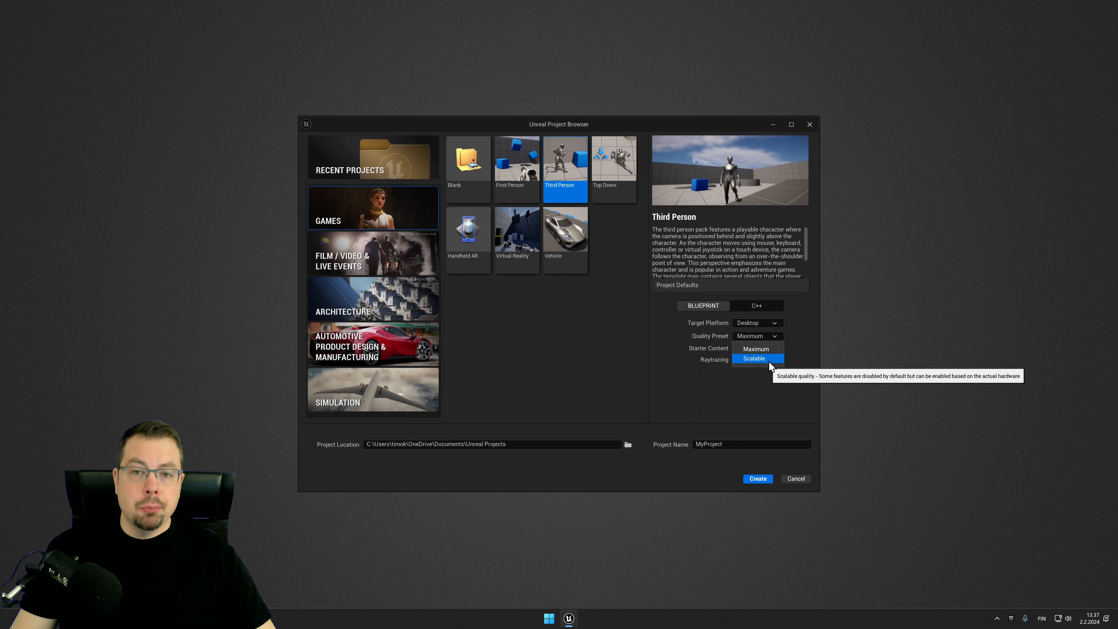
click(769, 350)
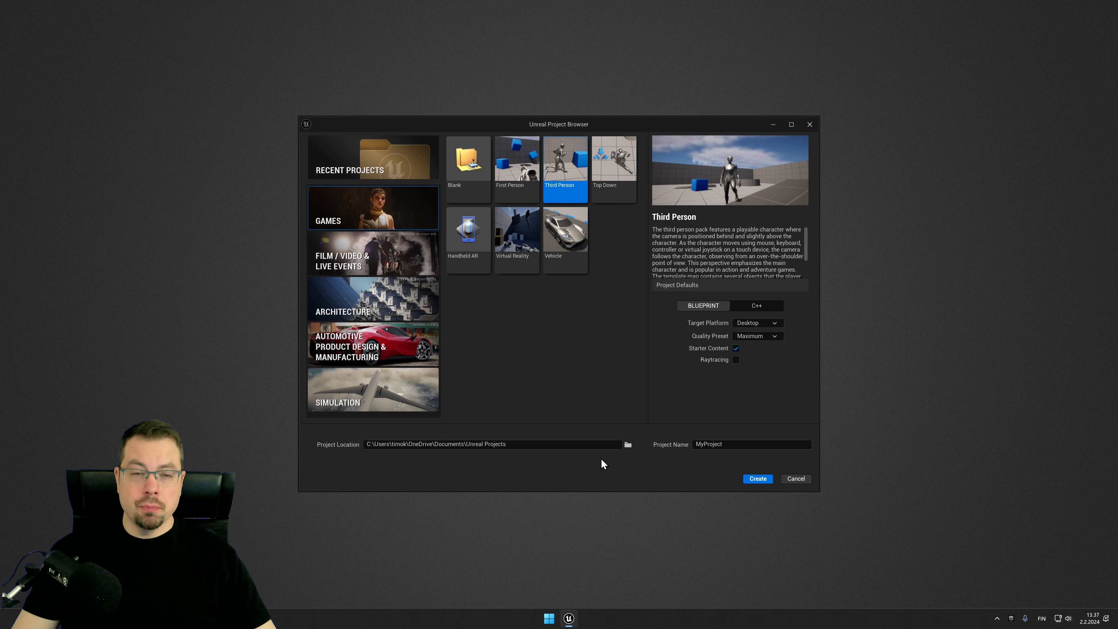
Step: Set the project location to the Projects folder on drive D
click(629, 444)
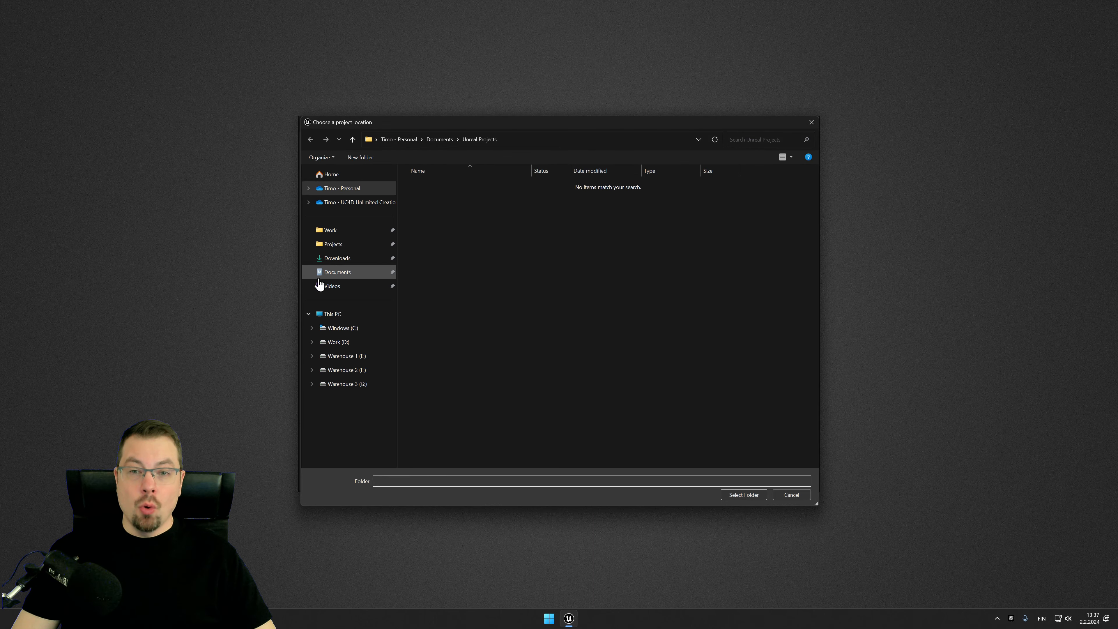
click(329, 245)
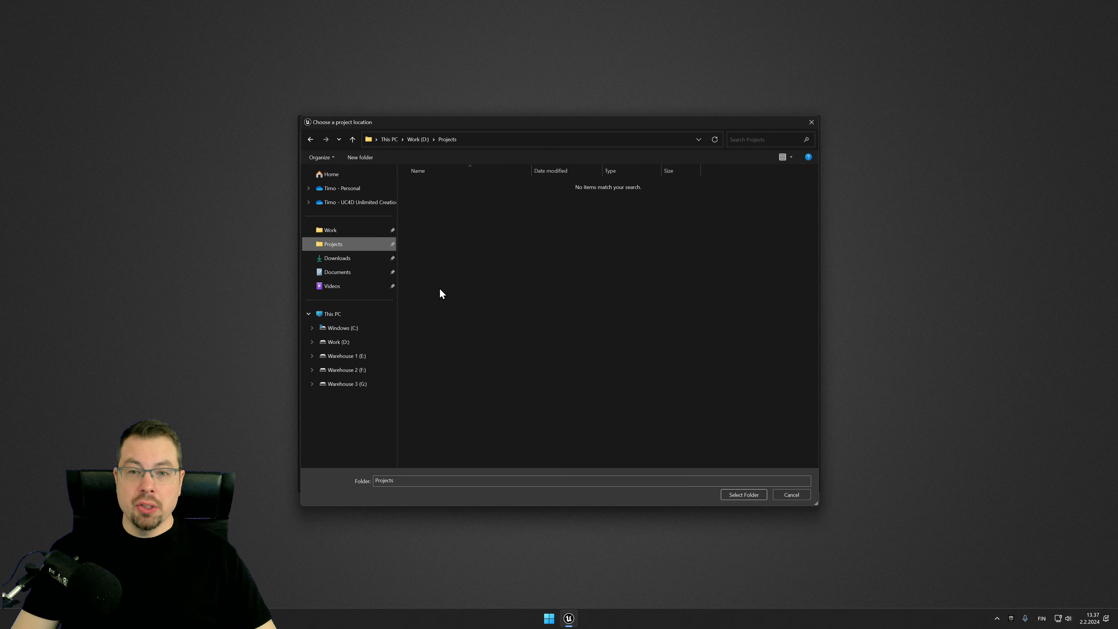
click(748, 498)
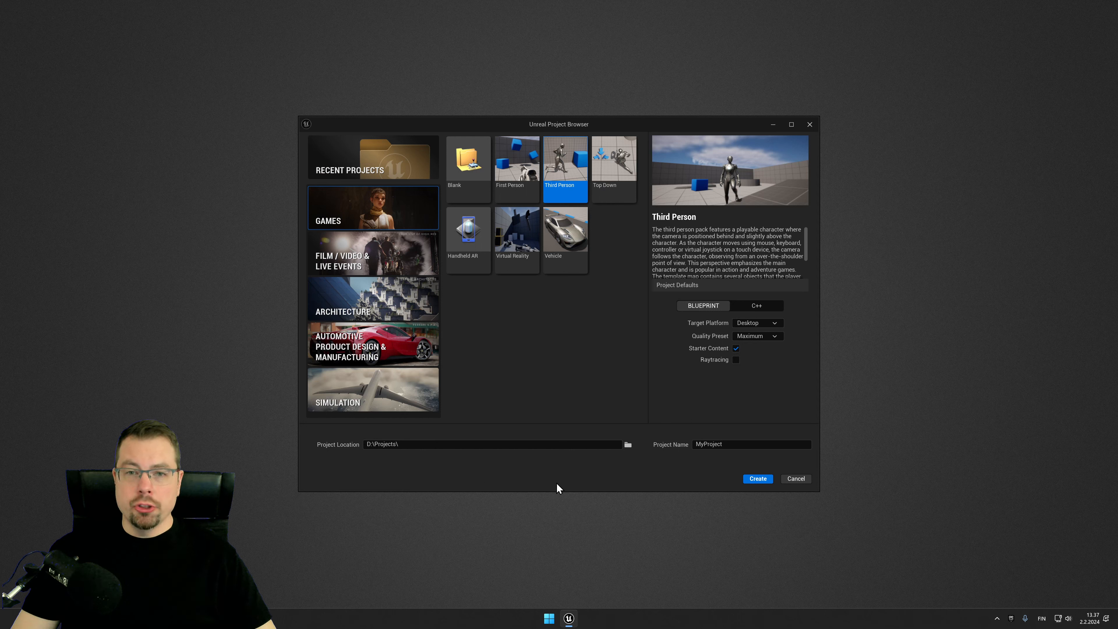
Step: Name the project UE_ThirdPerson and create it
click(735, 448)
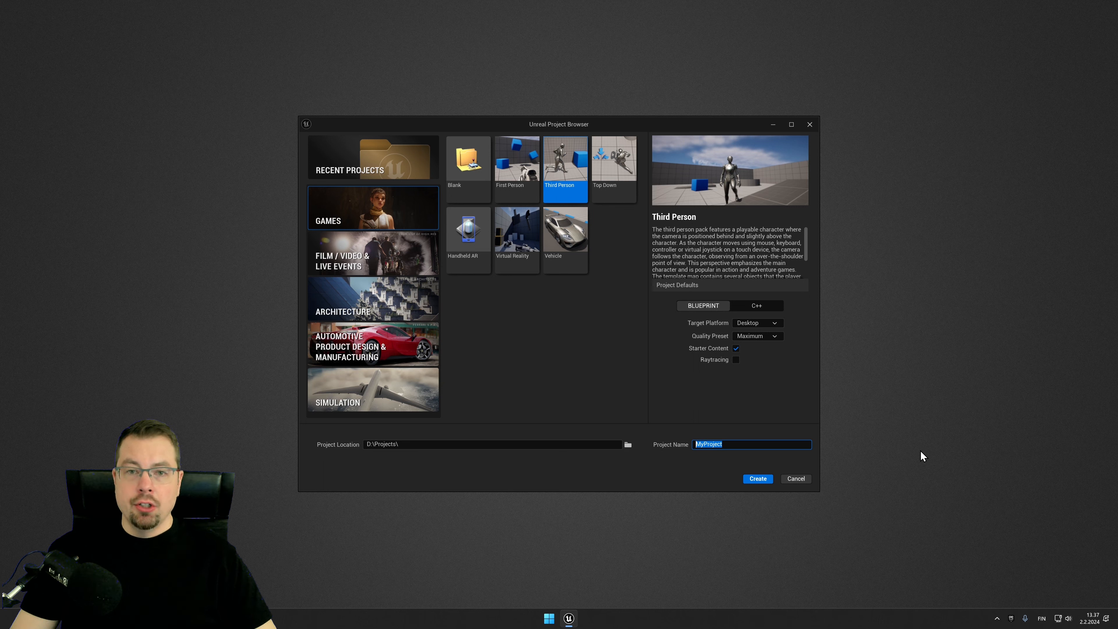
text(UE_)
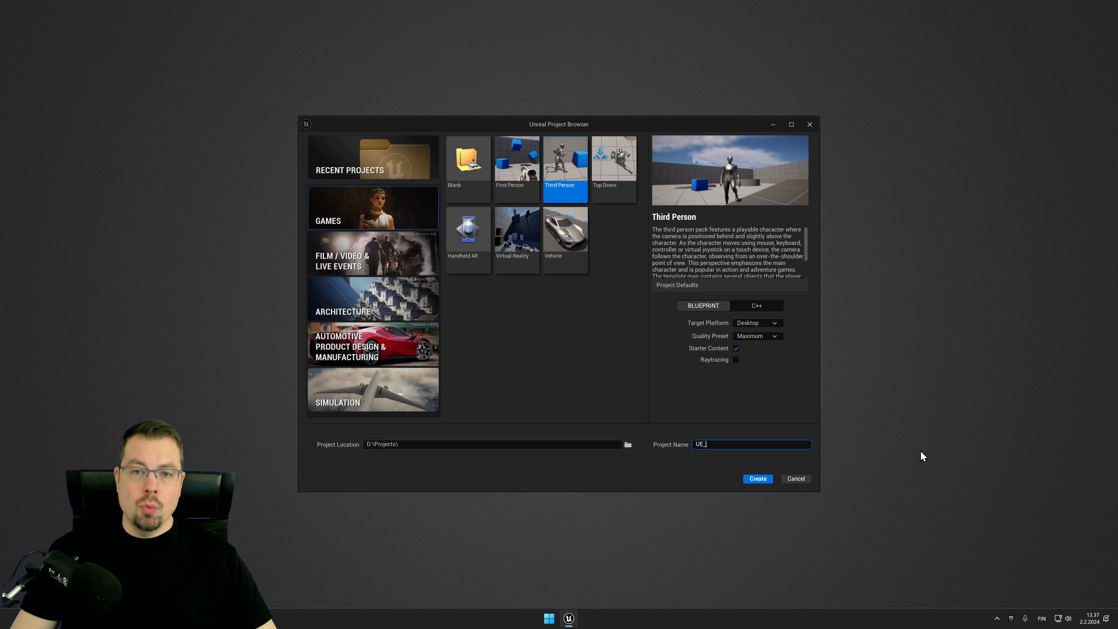
text(Thir)
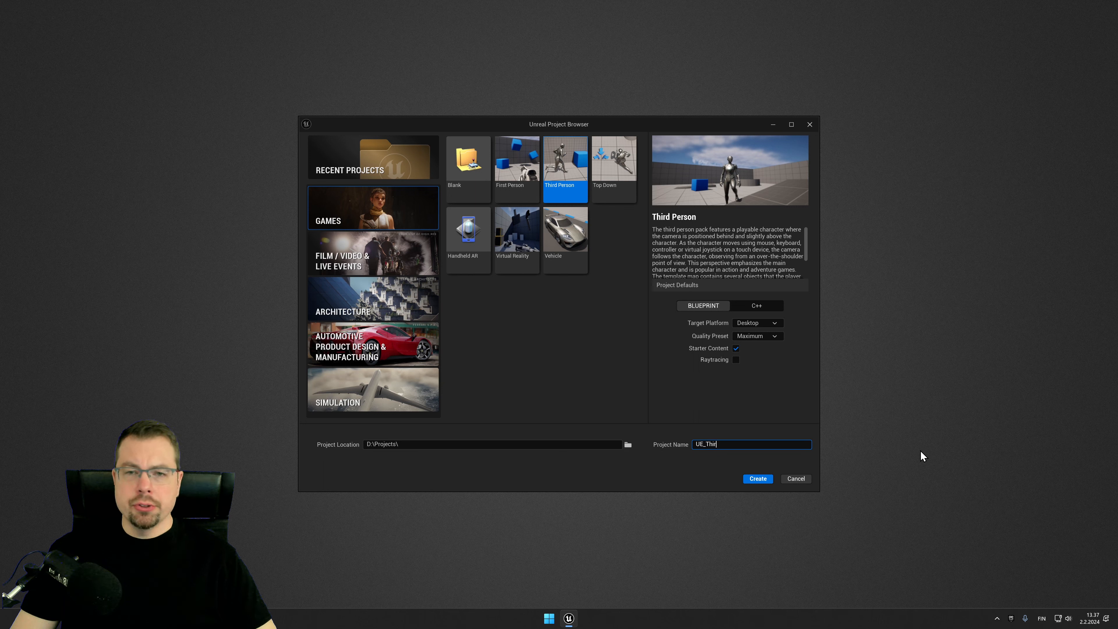
text(dPerson)
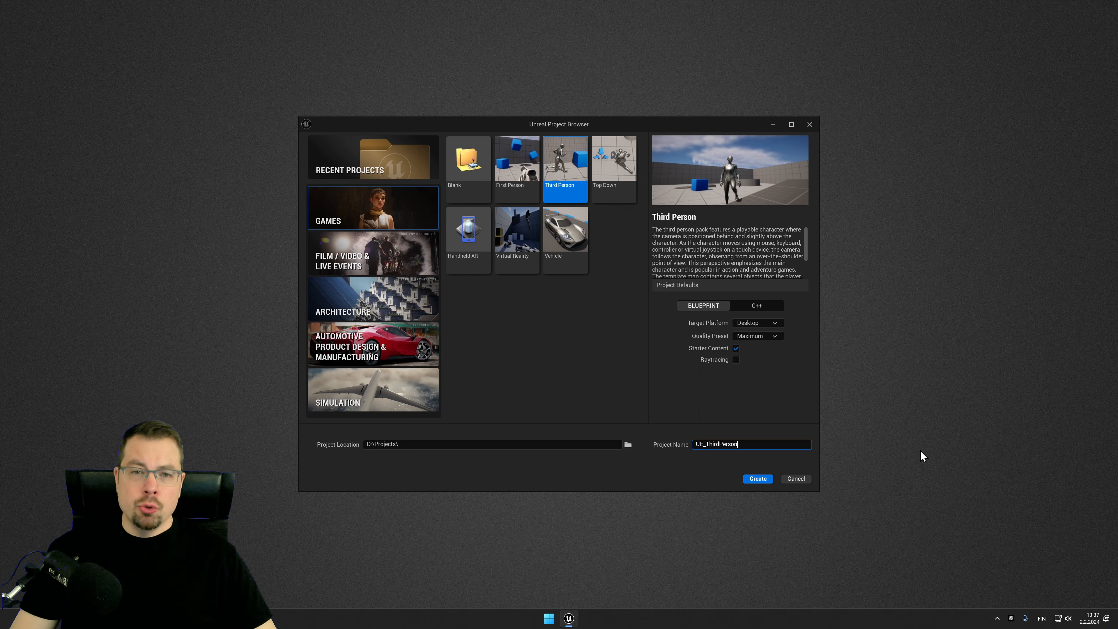
click(724, 473)
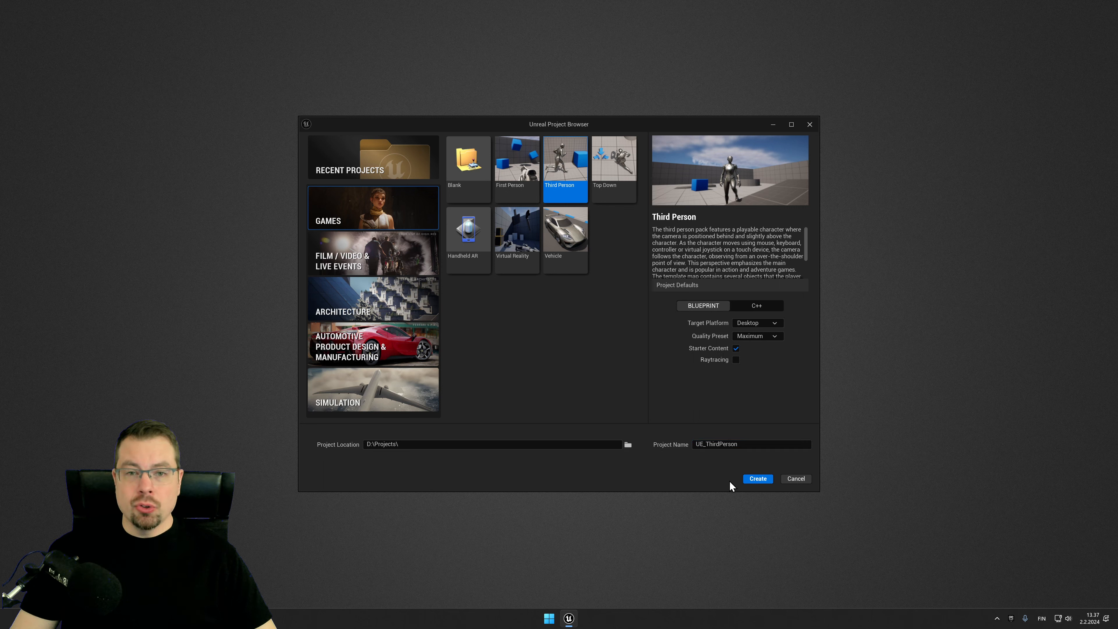
click(761, 483)
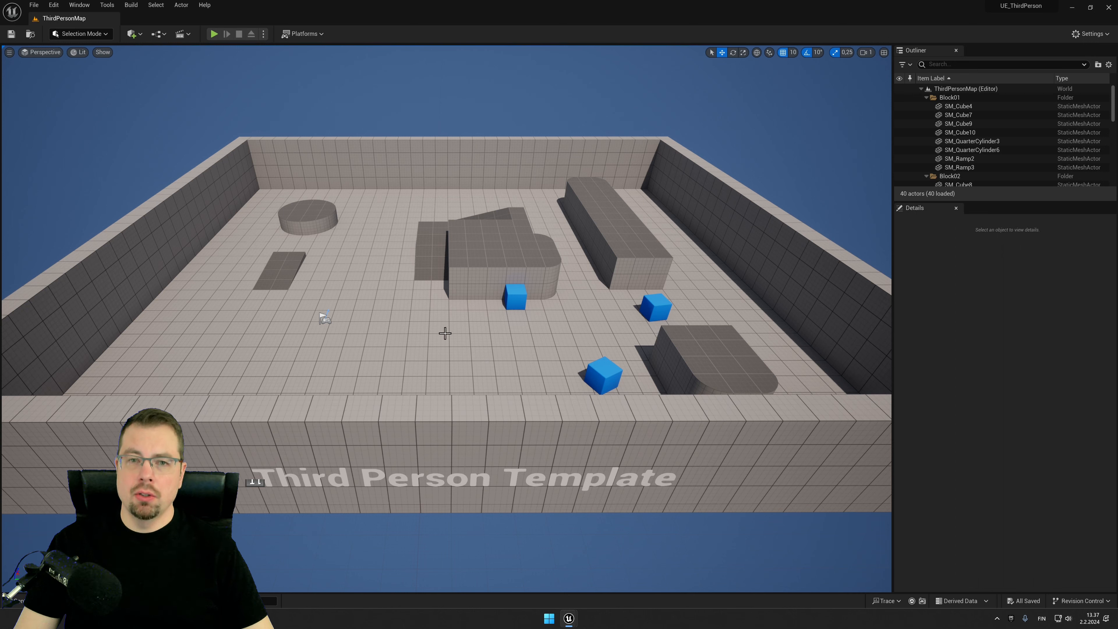
Step: Turn off realtime rendering in the level viewport
click(9, 52)
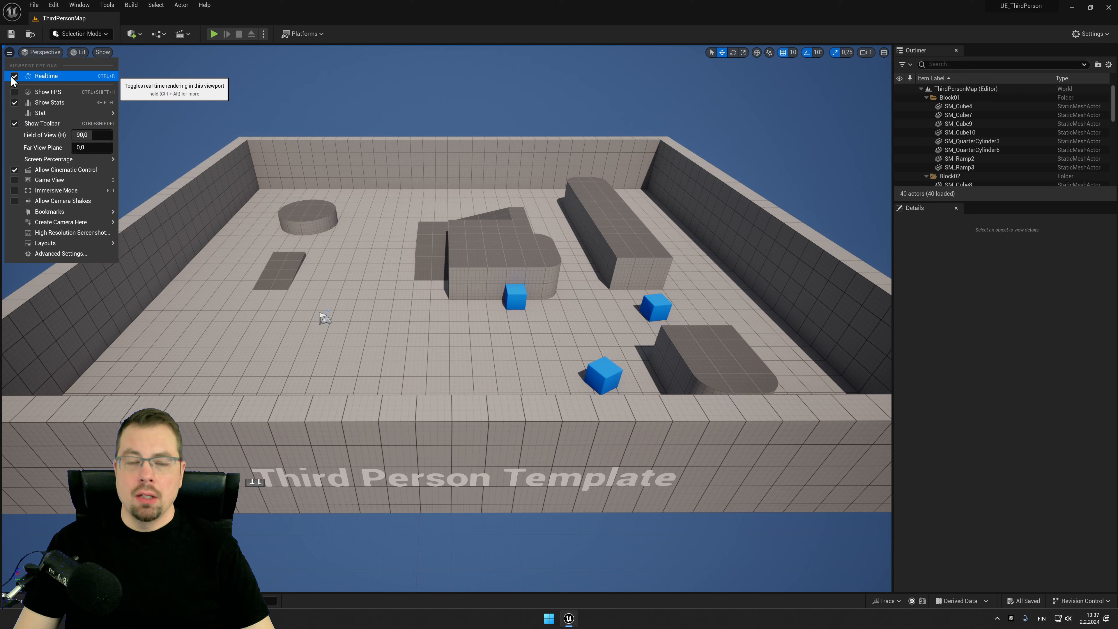
click(15, 76)
click(9, 55)
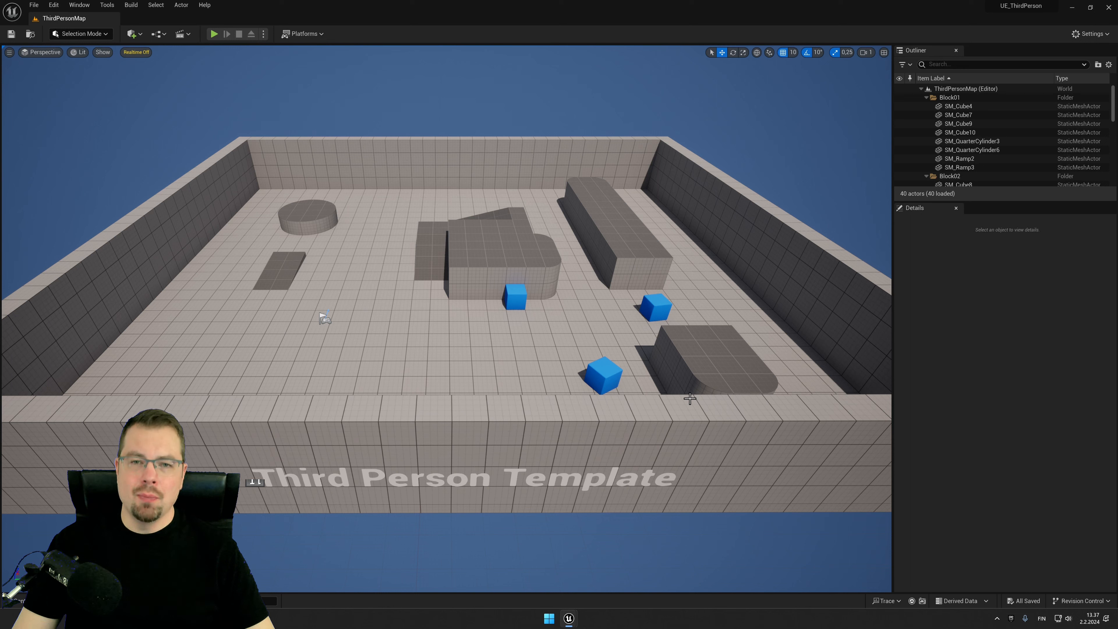
key(ctrl+r)
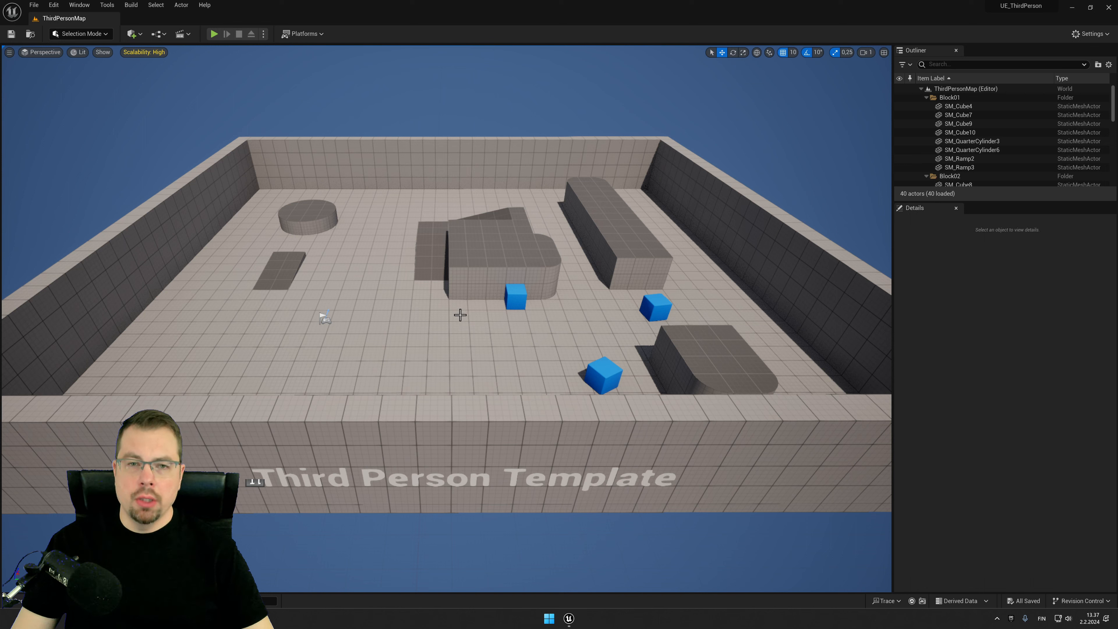
key(ctrl+r)
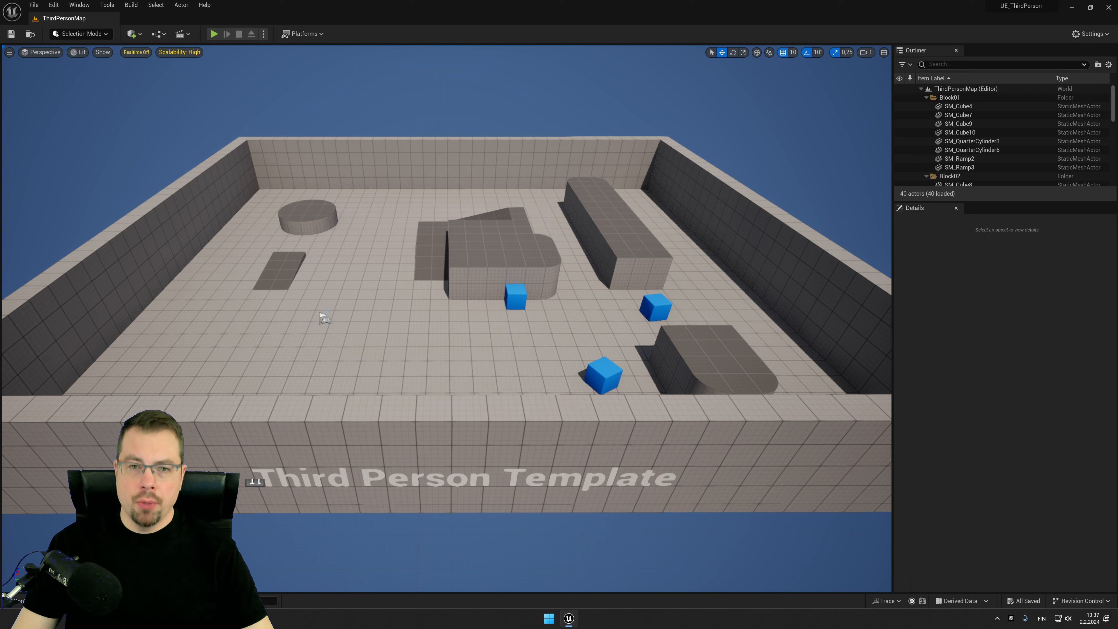
Step: Navigate the level viewport toward the blue chamfer cube and select it to examine its details
right_drag(440, 343, 322, 348)
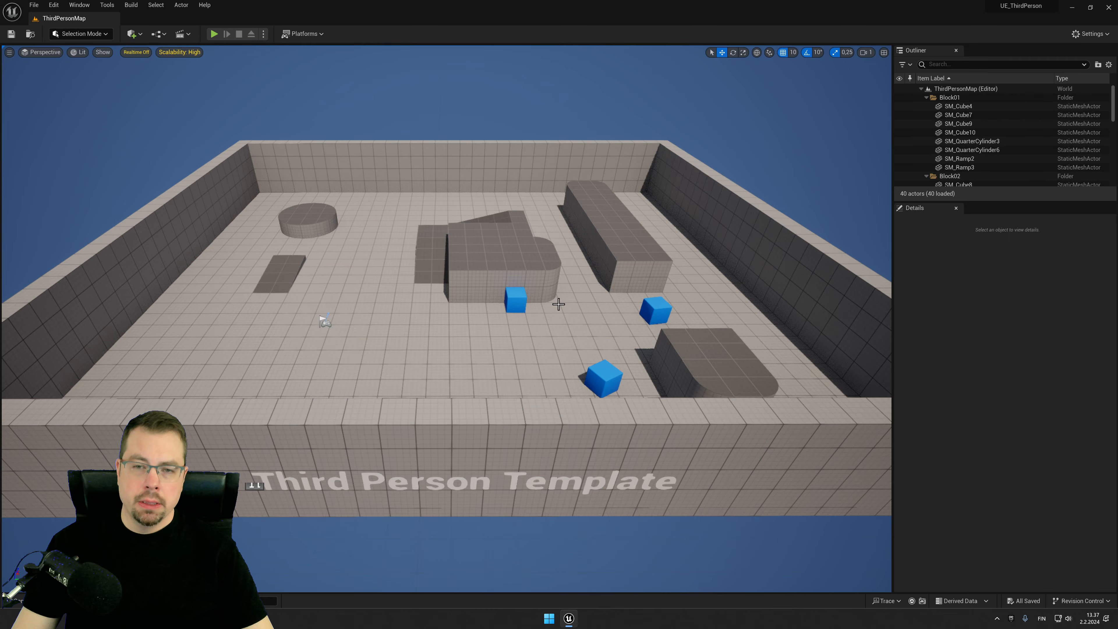
mouse_move(559, 304)
right_down()
mouse_move(573, 304)
mouse_move(556, 305)
right_up()
key(w)
key(s)
key(a)
key(d)
key(w)
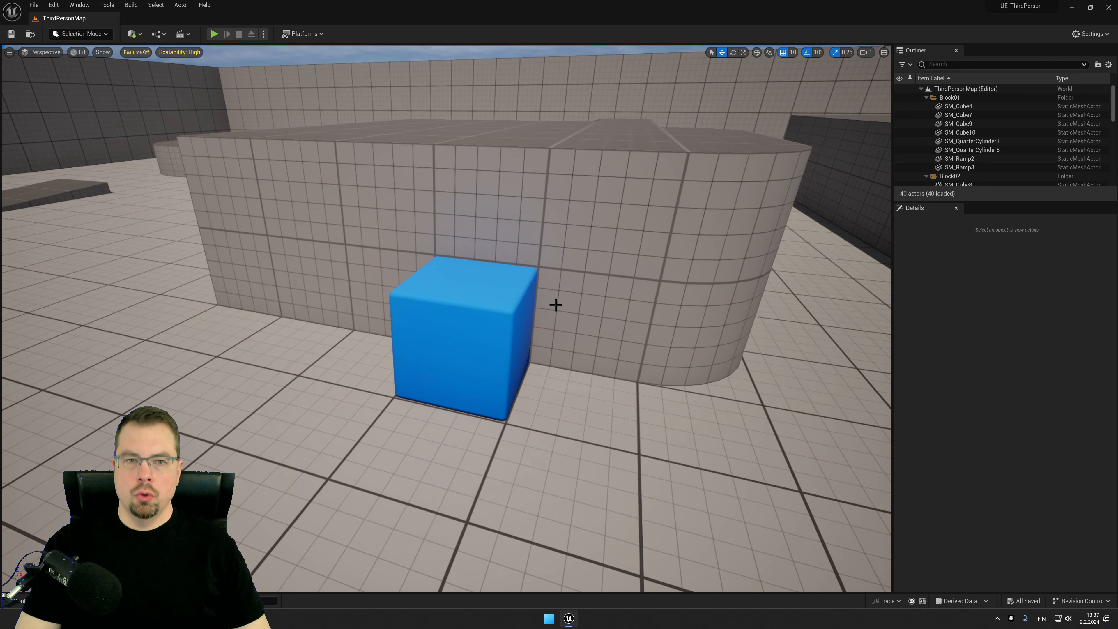
click(478, 310)
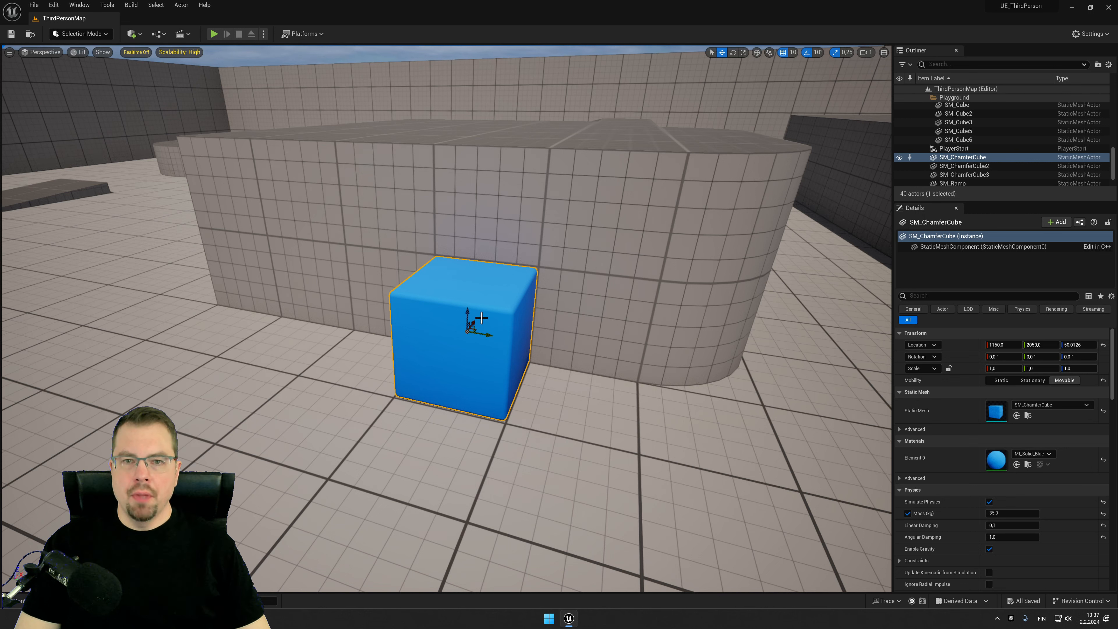
mouse_move(486, 335)
mouse_down()
mouse_move(571, 341)
mouse_move(422, 338)
mouse_move(487, 341)
mouse_up()
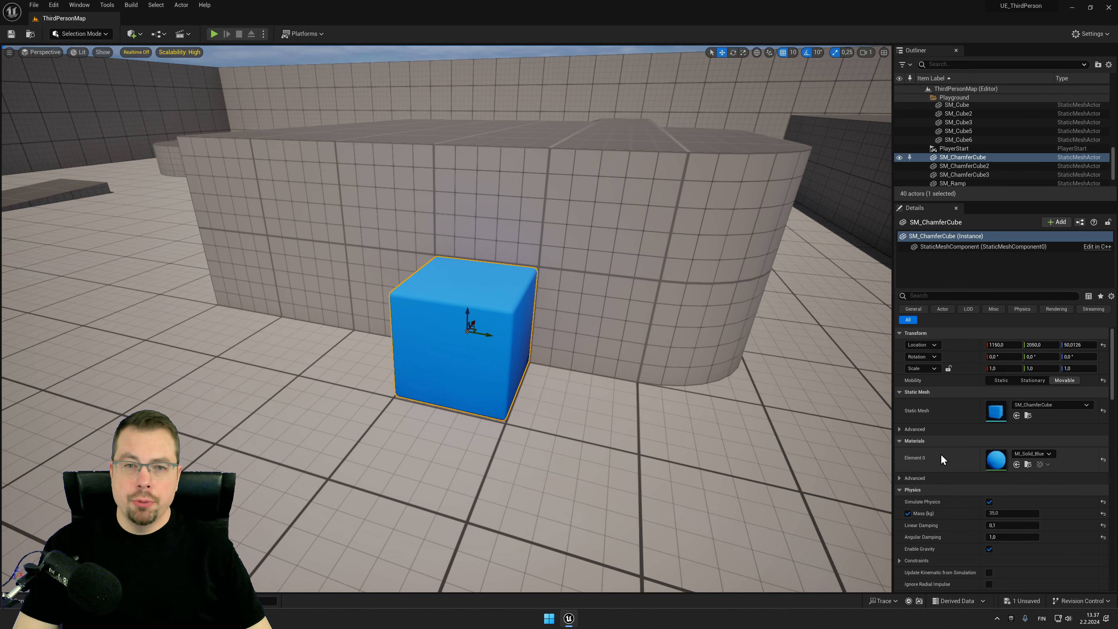
drag(558, 365, 537, 343)
right_drag(537, 344, 555, 368)
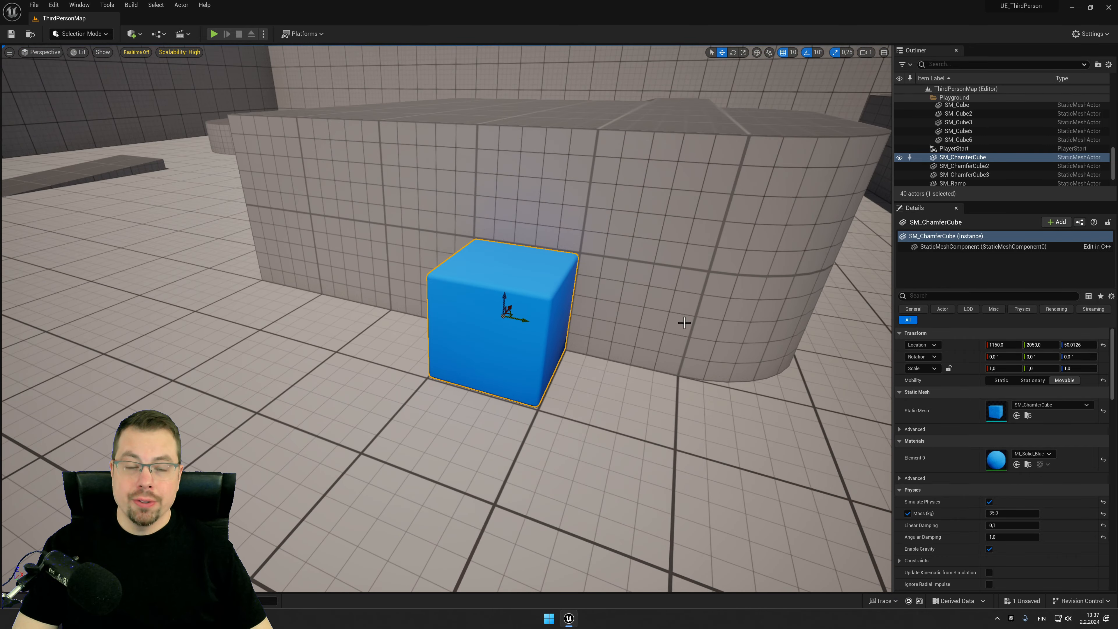
right_drag(673, 319, 656, 302)
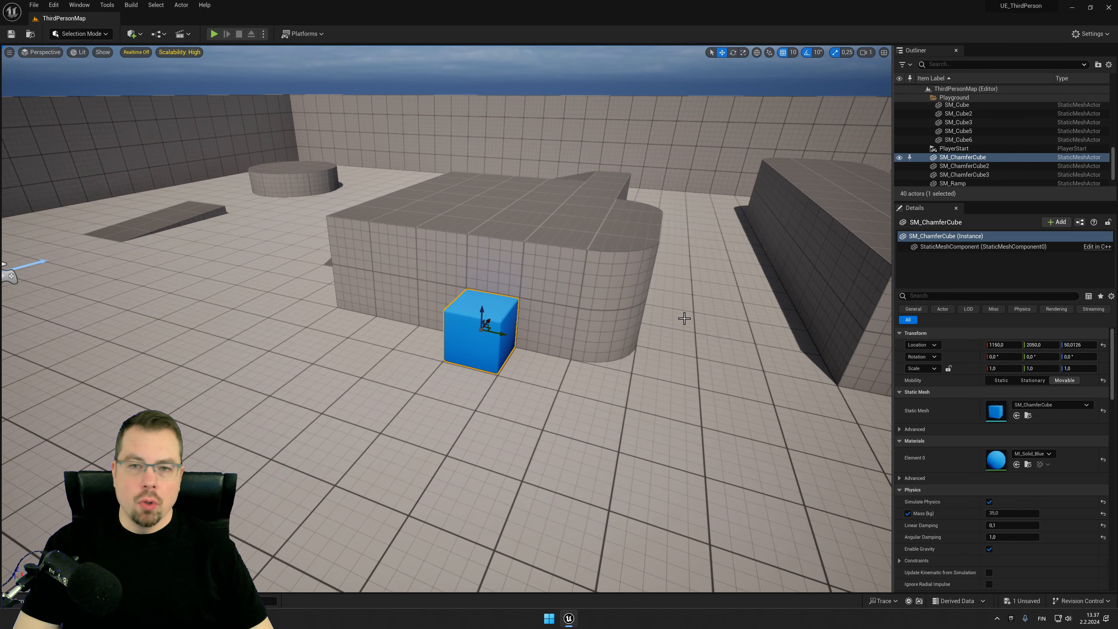
Step: Cycle the engine scalability settings through Epic, Medium and Low presets and restore High
click(1088, 33)
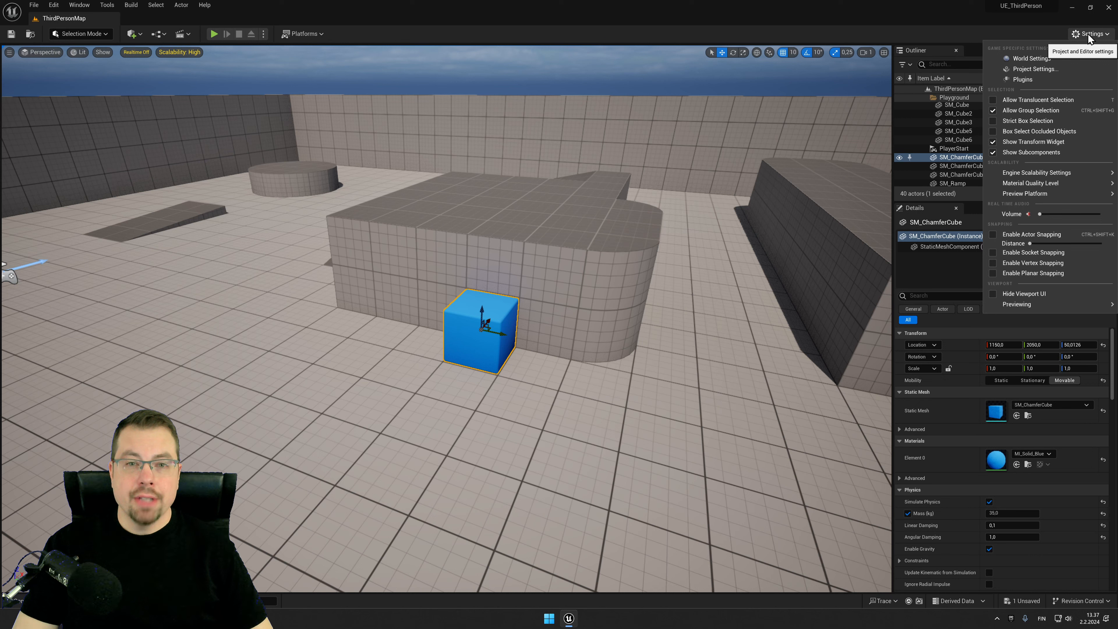
mouse_move(1086, 172)
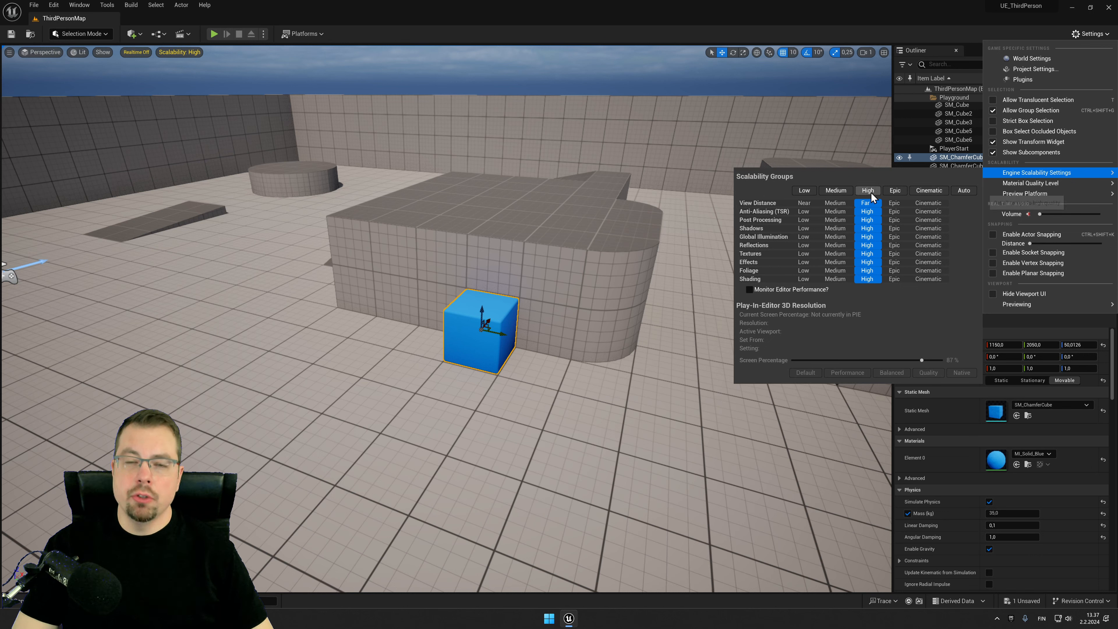
click(895, 191)
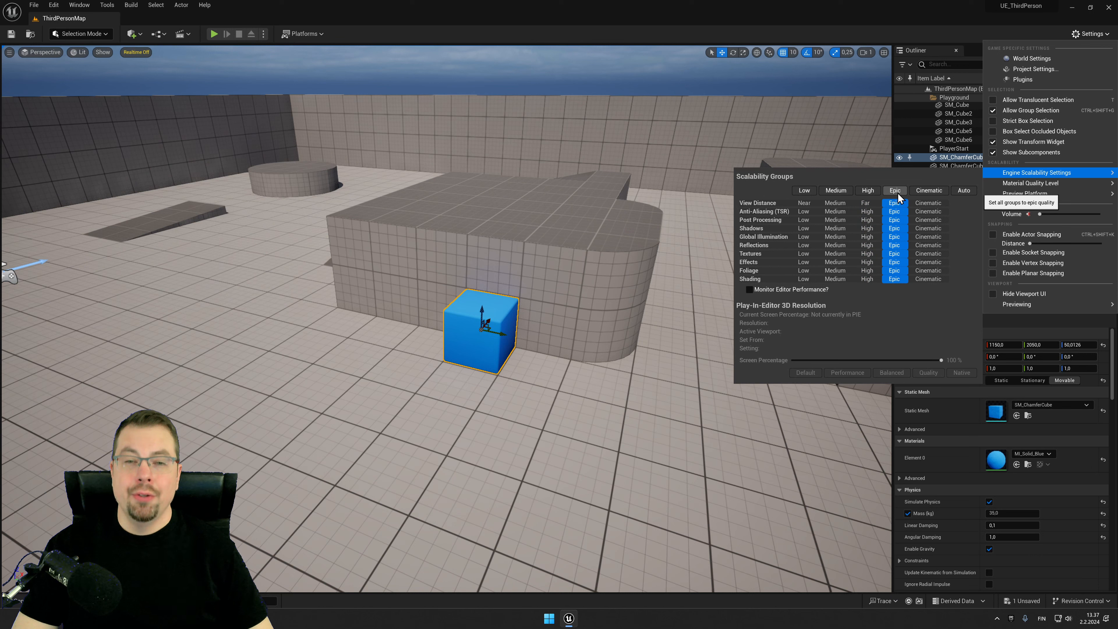
click(862, 191)
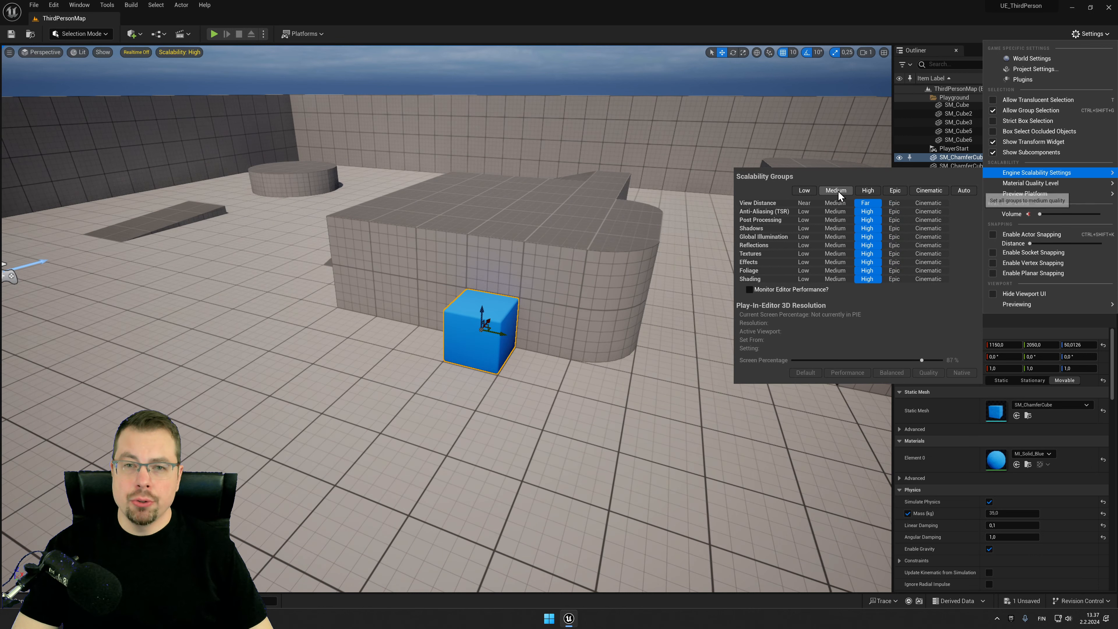
click(835, 191)
click(802, 190)
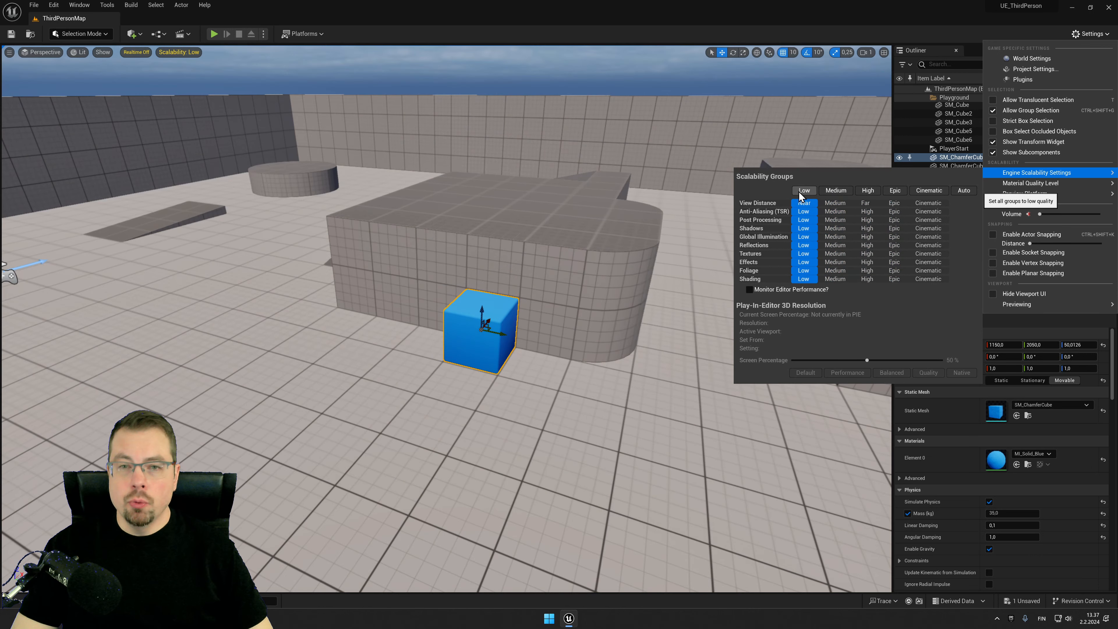
click(868, 191)
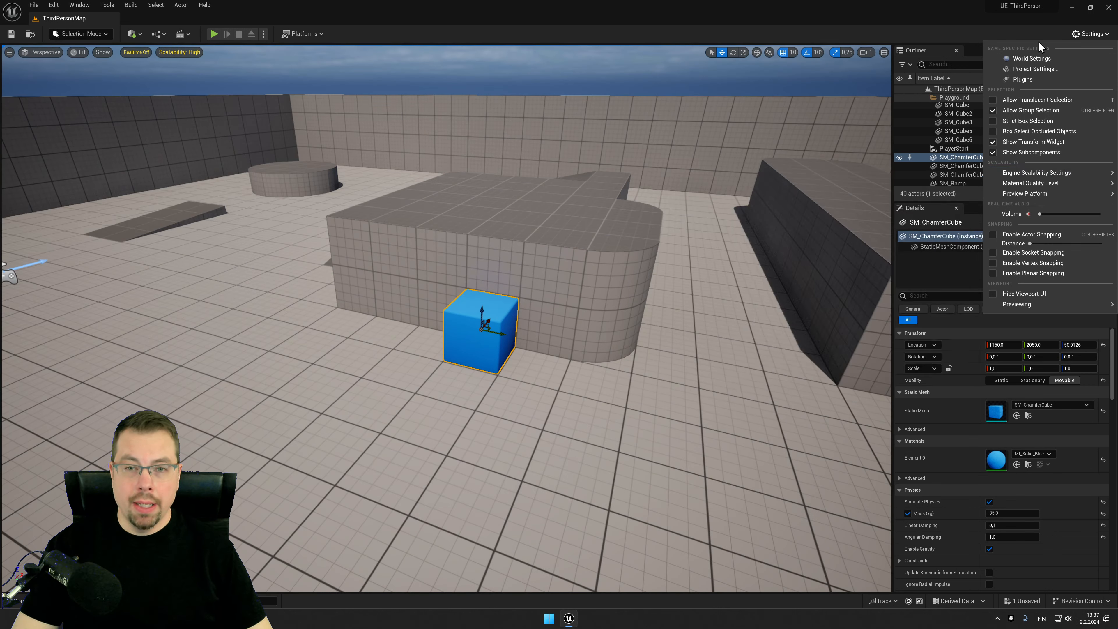
click(1079, 32)
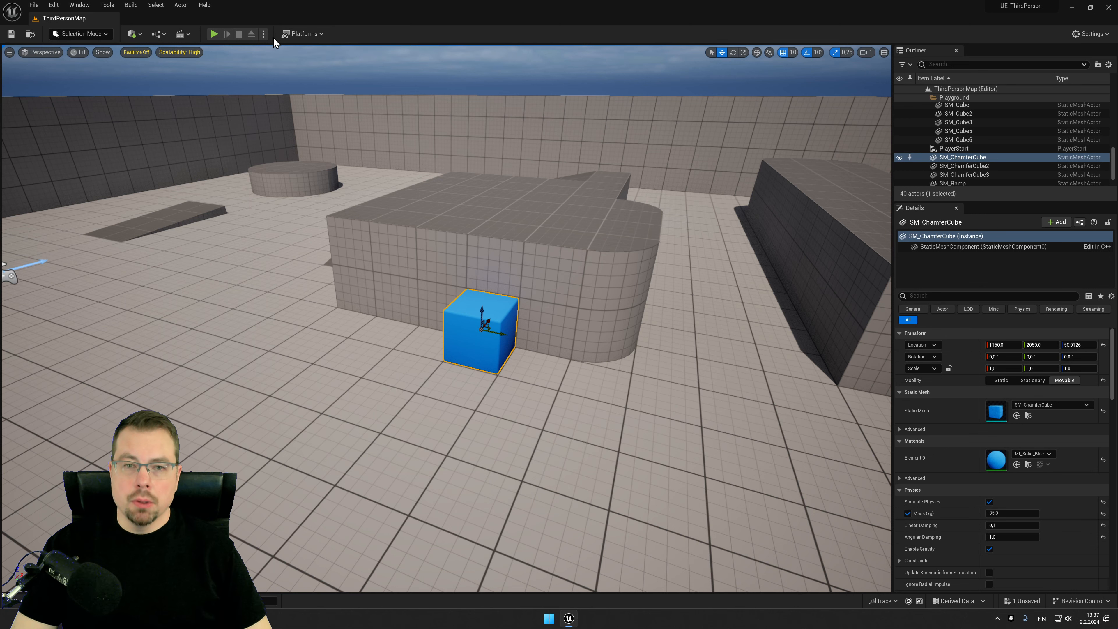
Step: Play the level in the editor, run the character around the arena, and stop the session
click(214, 34)
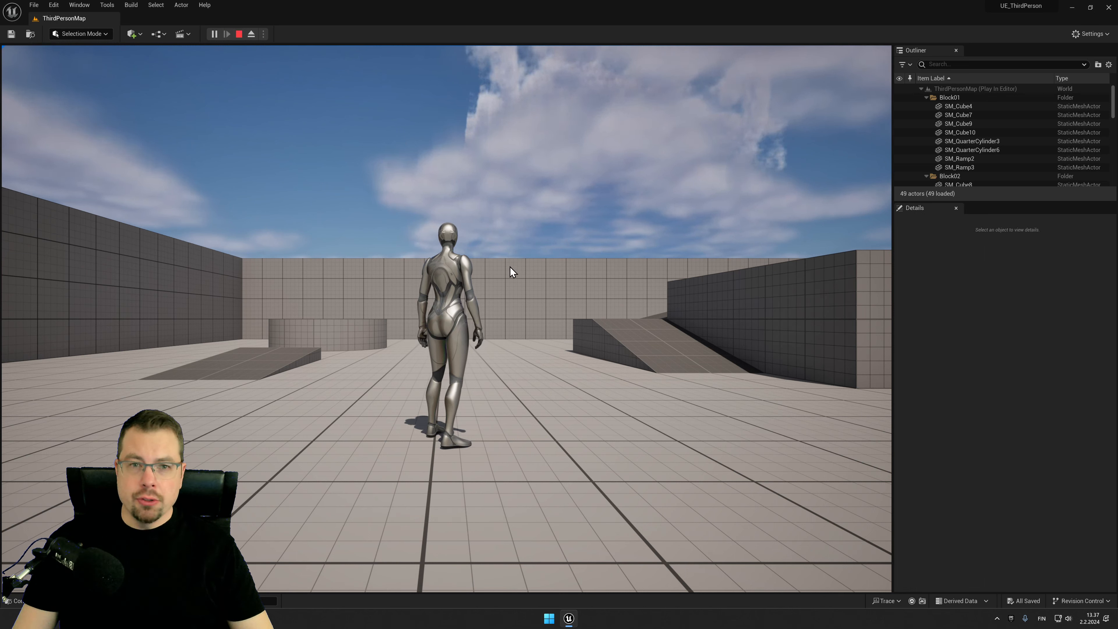
click(513, 295)
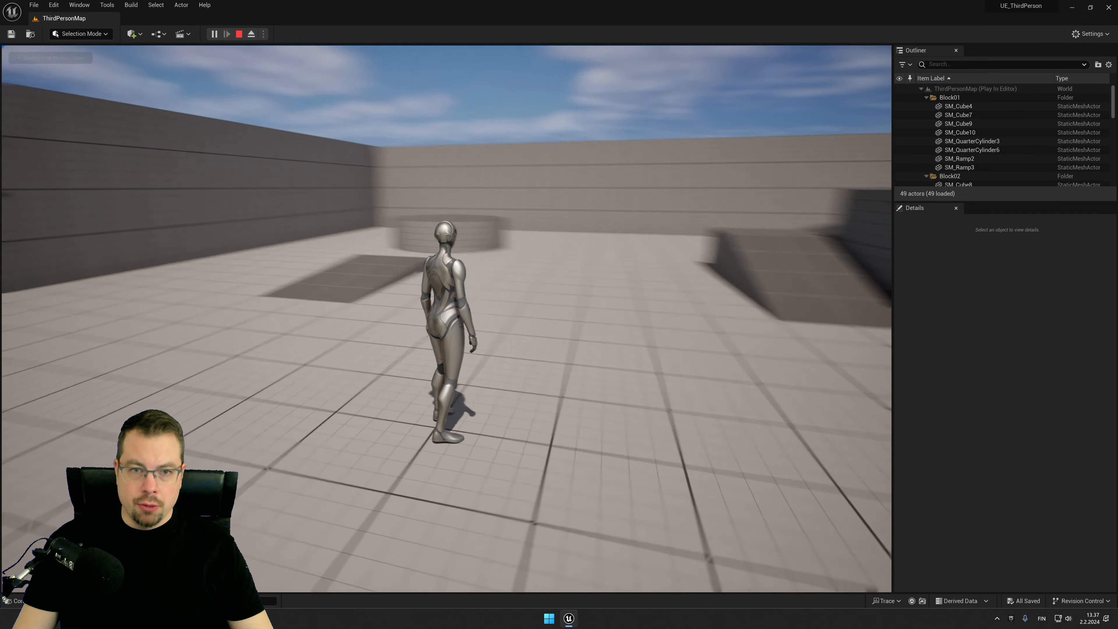
key(w)
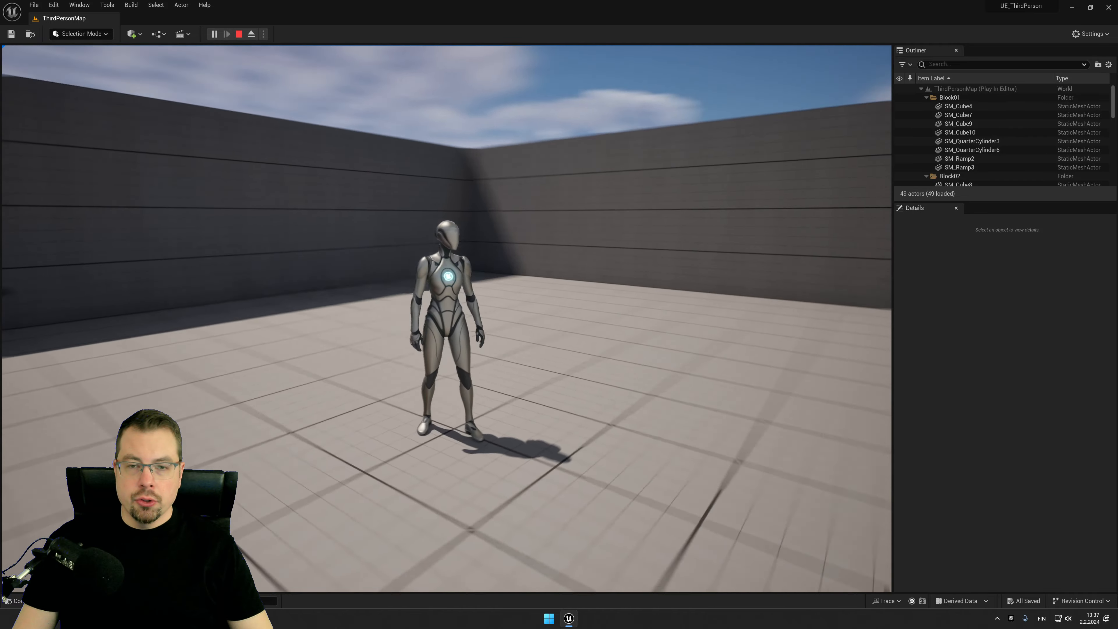
key(w)
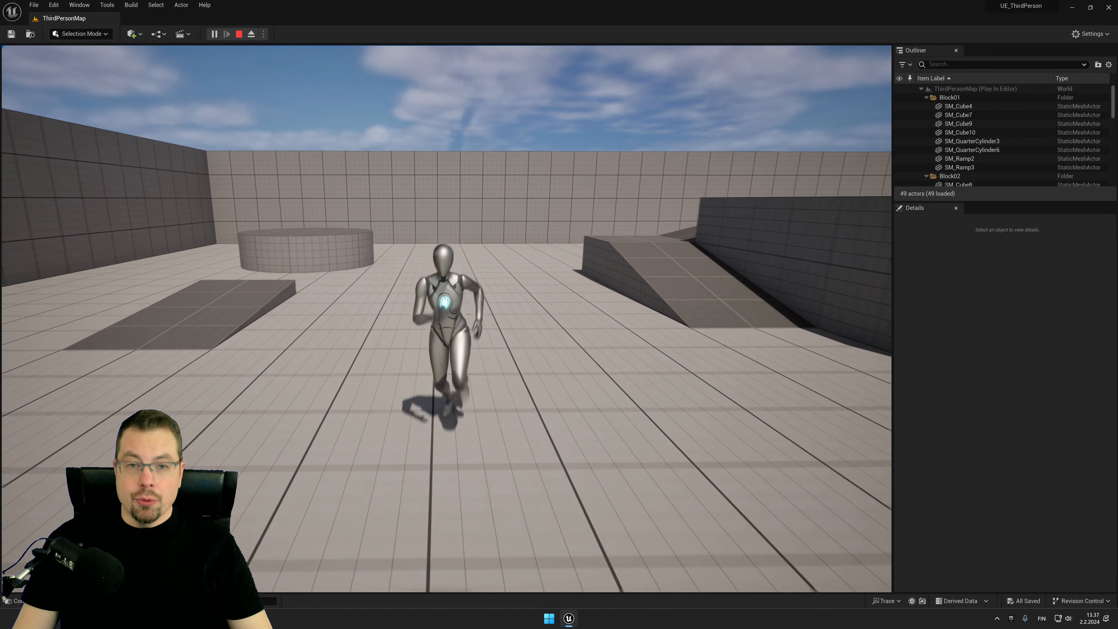
key(a)
key(d)
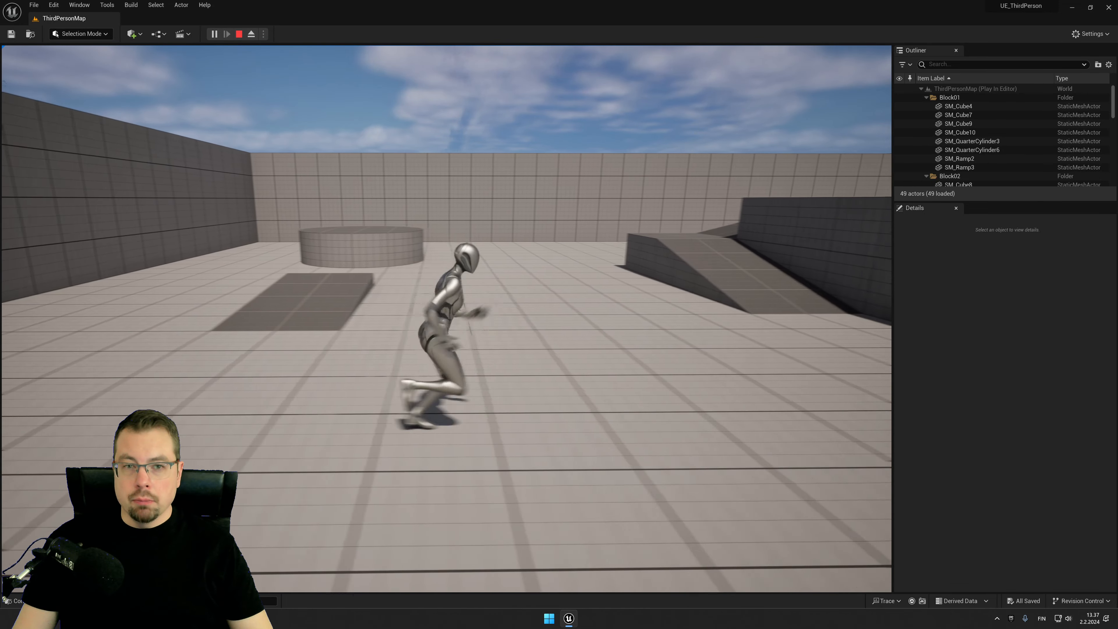
key(w)
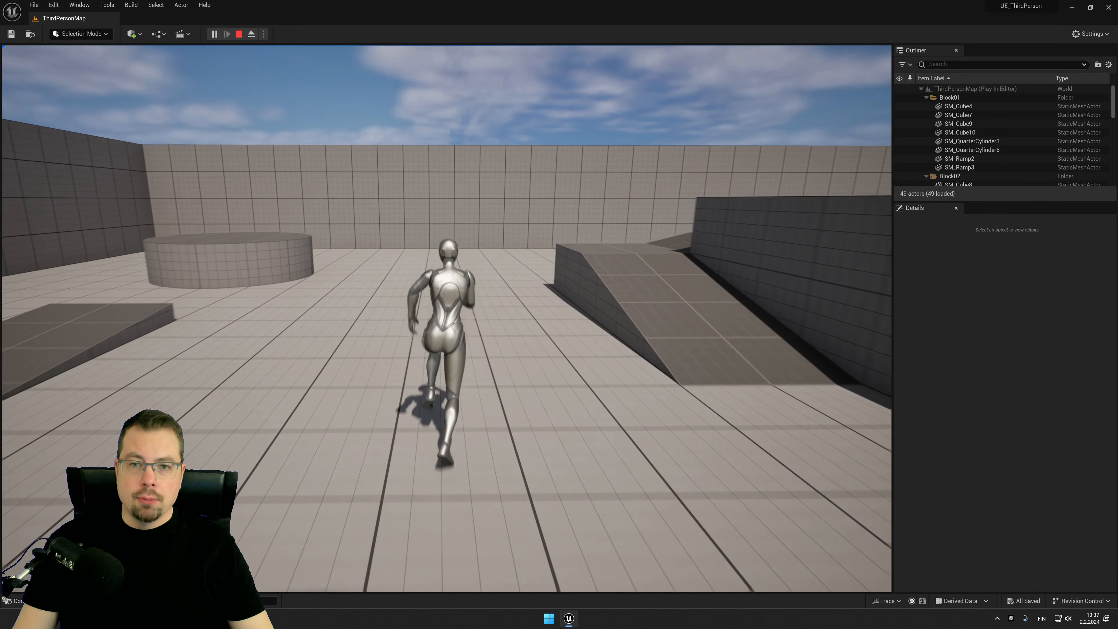
key(s)
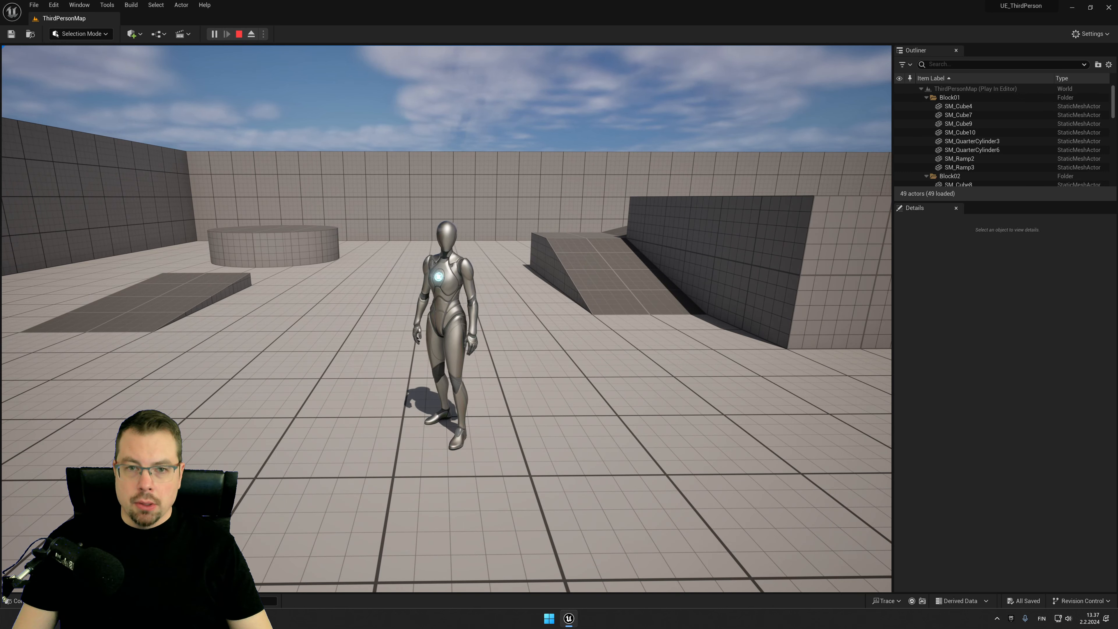
key(Escape)
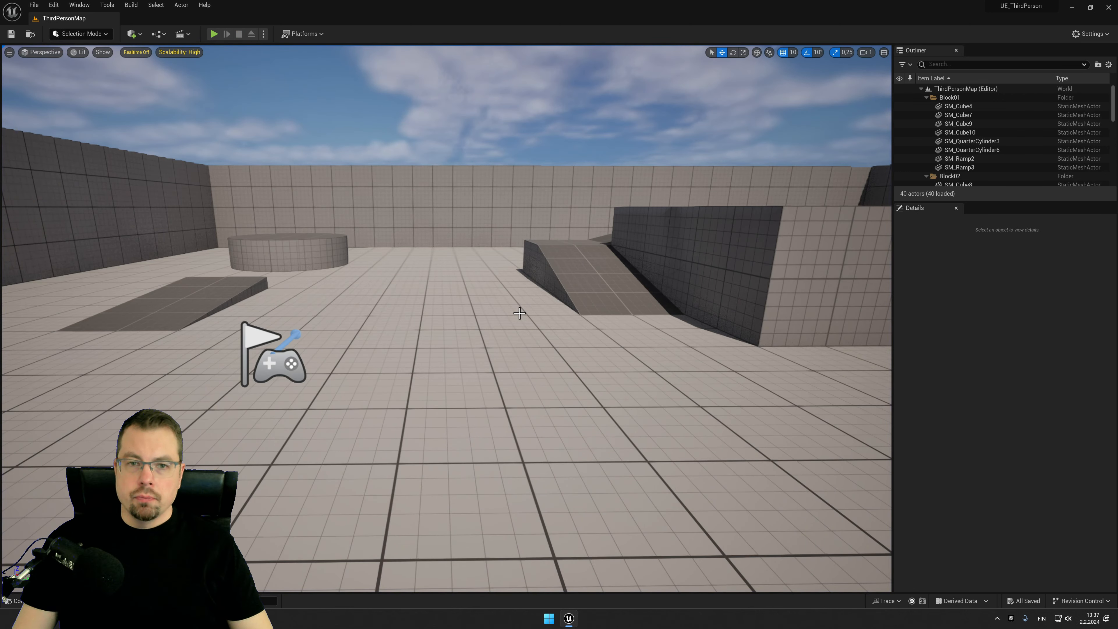